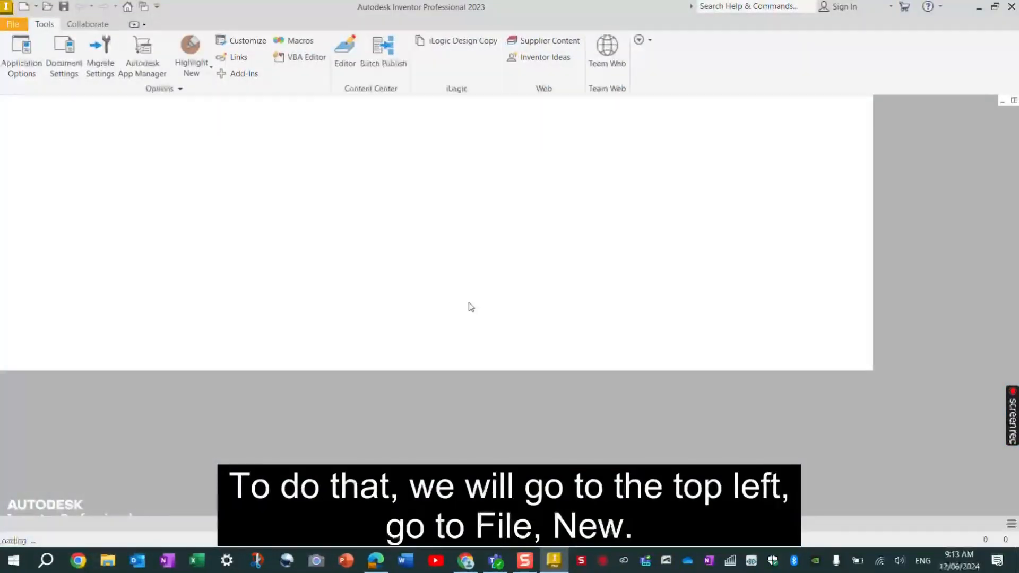
Create a new part from the metric Standard (mm).ipt template and start a 2D sketch on the horizontal plane
click(15, 27)
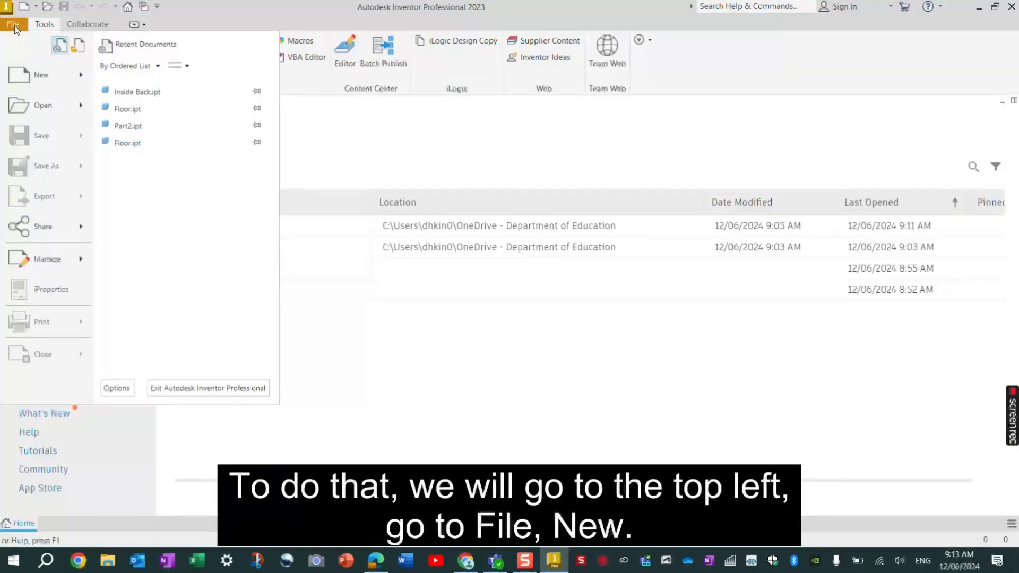
click(37, 75)
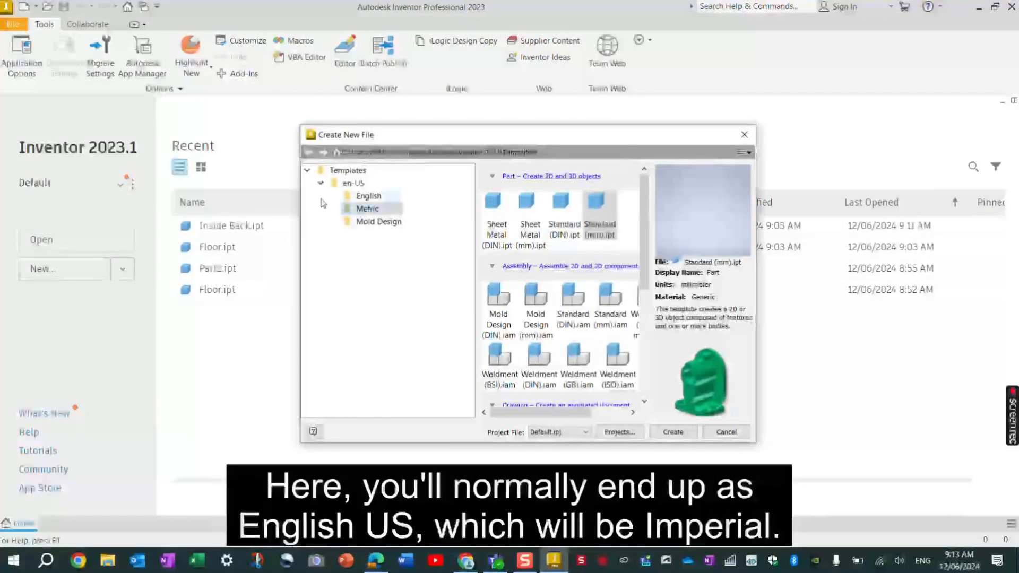
click(320, 183)
click(349, 184)
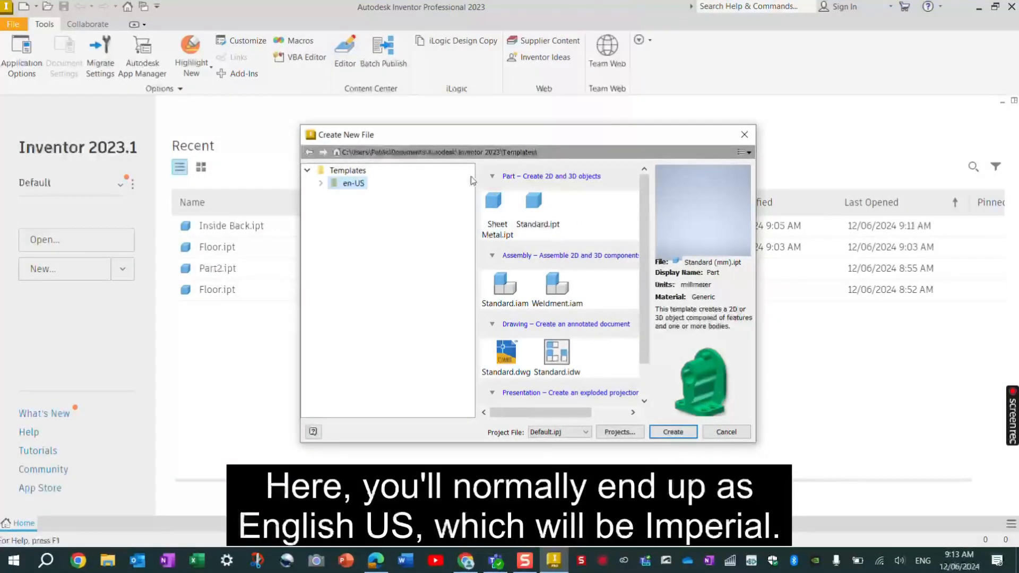
click(320, 184)
click(360, 208)
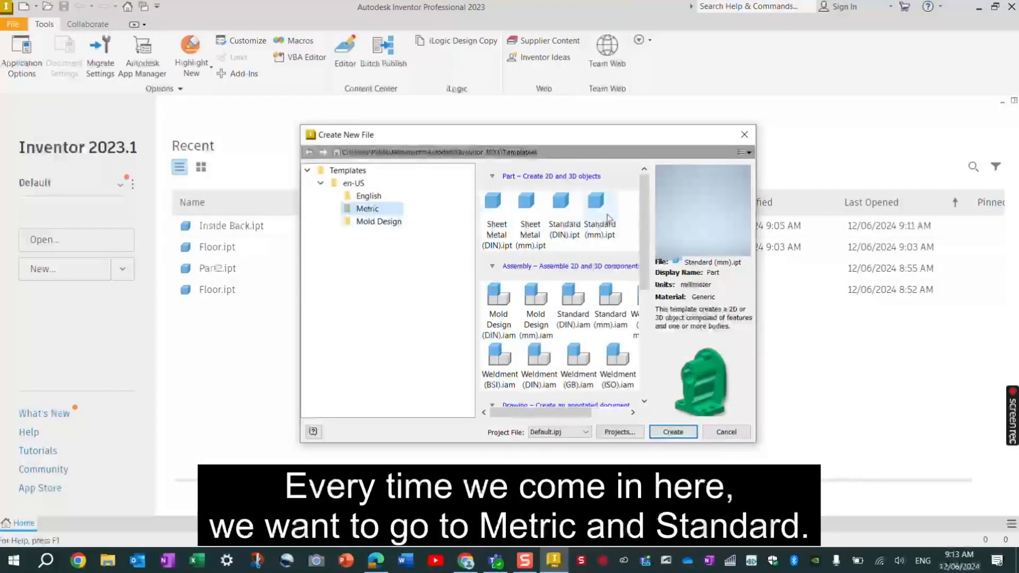
click(599, 210)
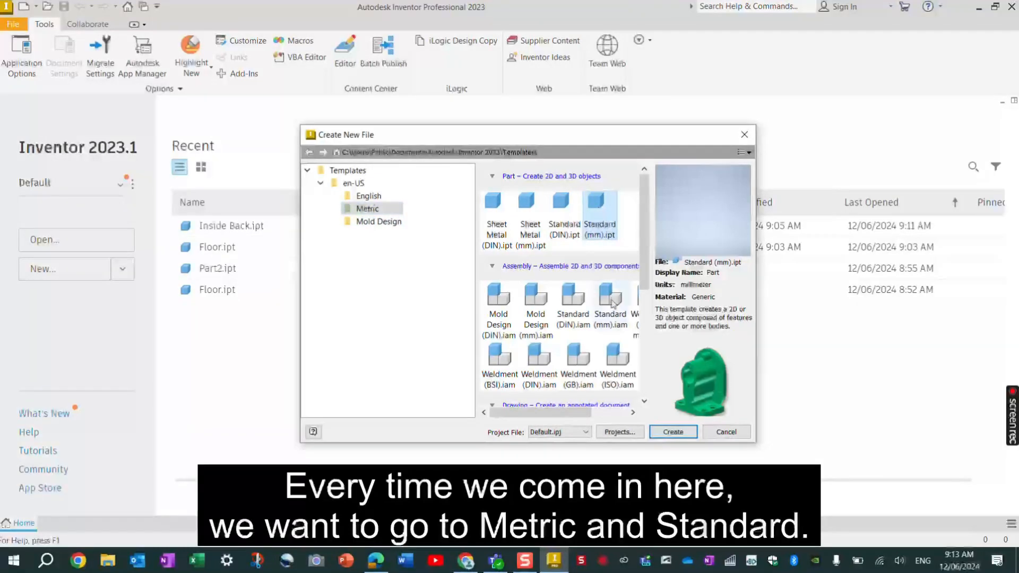
click(672, 432)
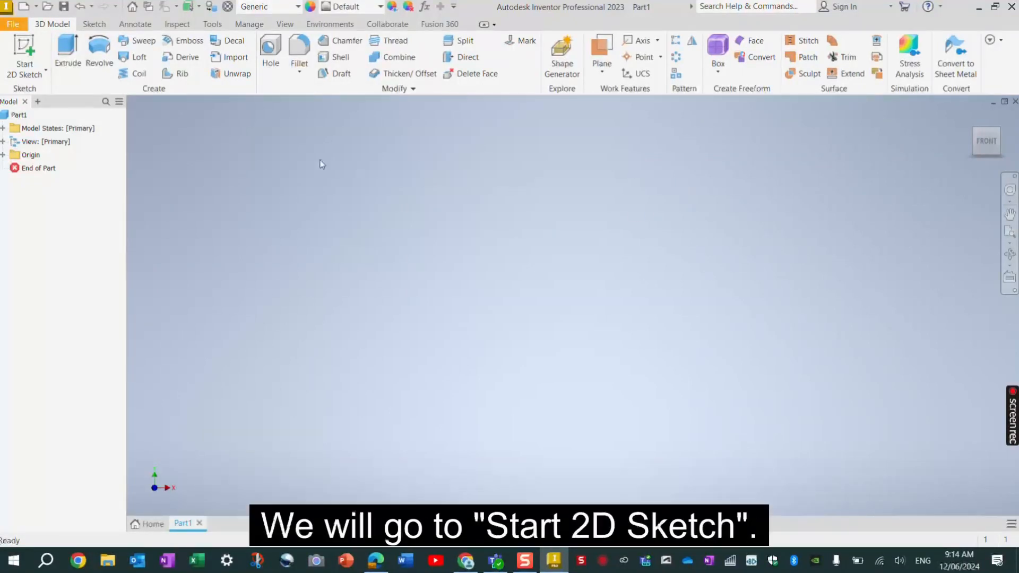
click(25, 48)
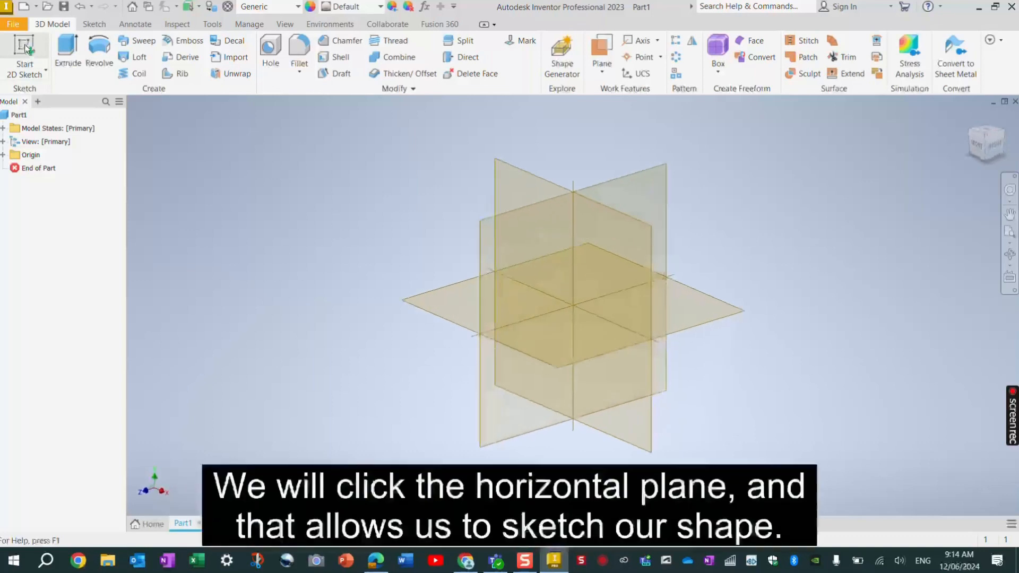
click(446, 306)
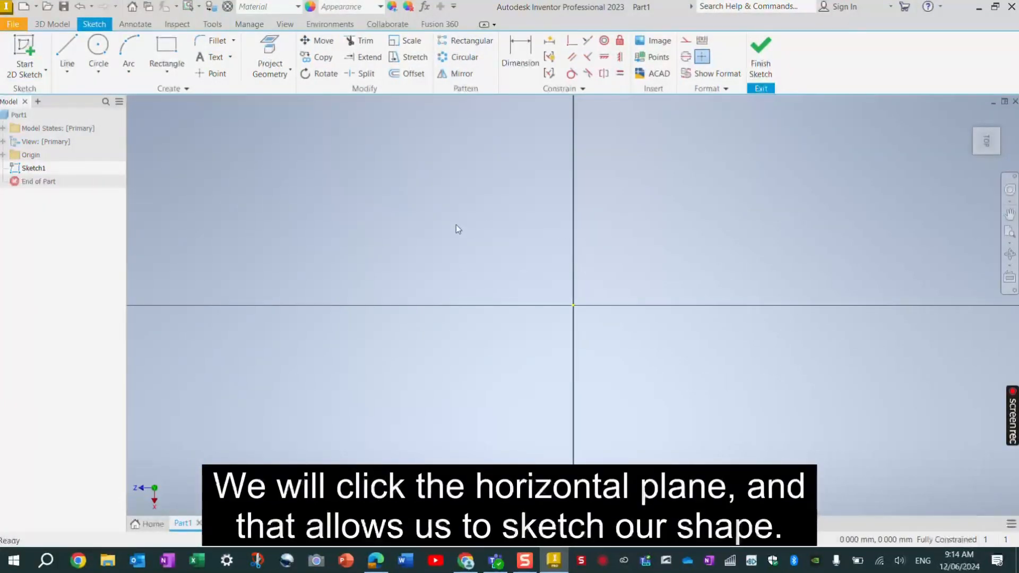
Try drawing a two-point center rectangle on the origin, 68 mm by 194 mm, entering both sizes while drawing
click(167, 73)
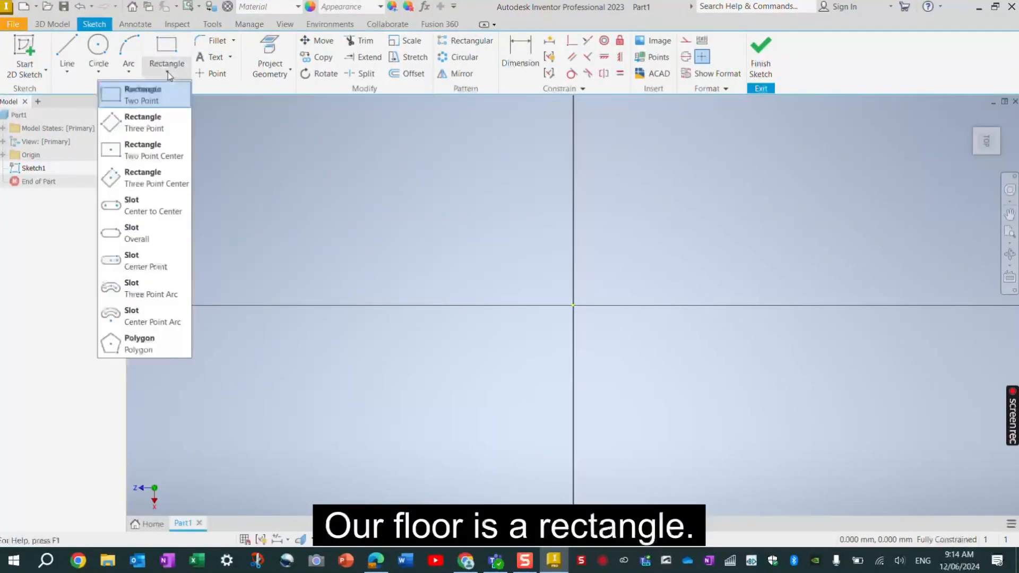
click(168, 156)
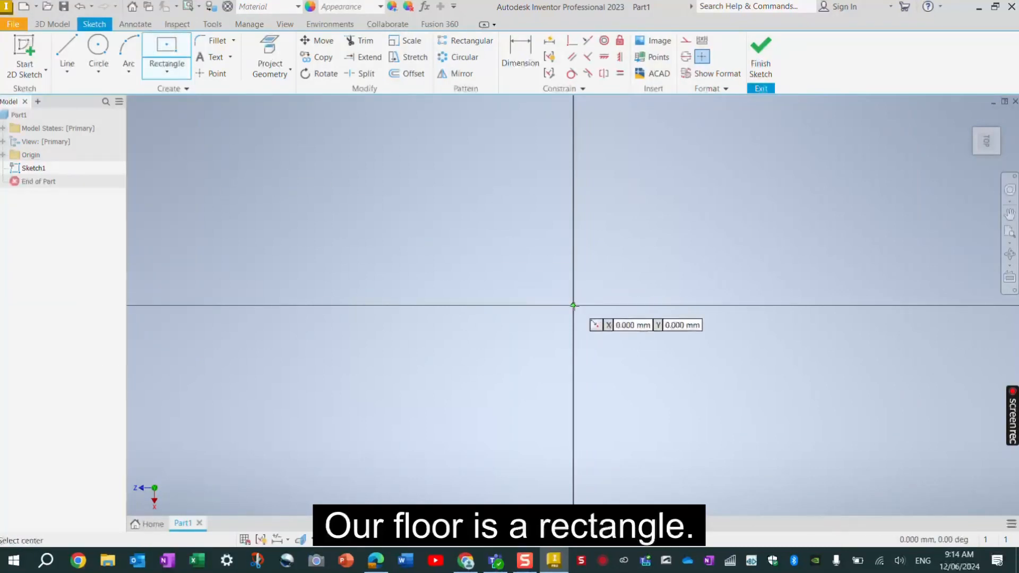
click(573, 305)
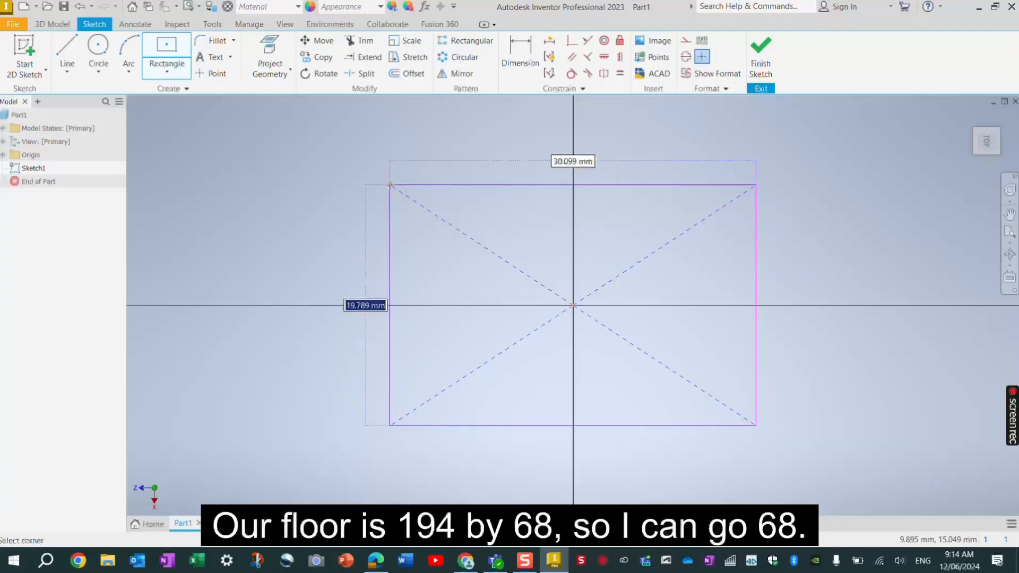
text(68)
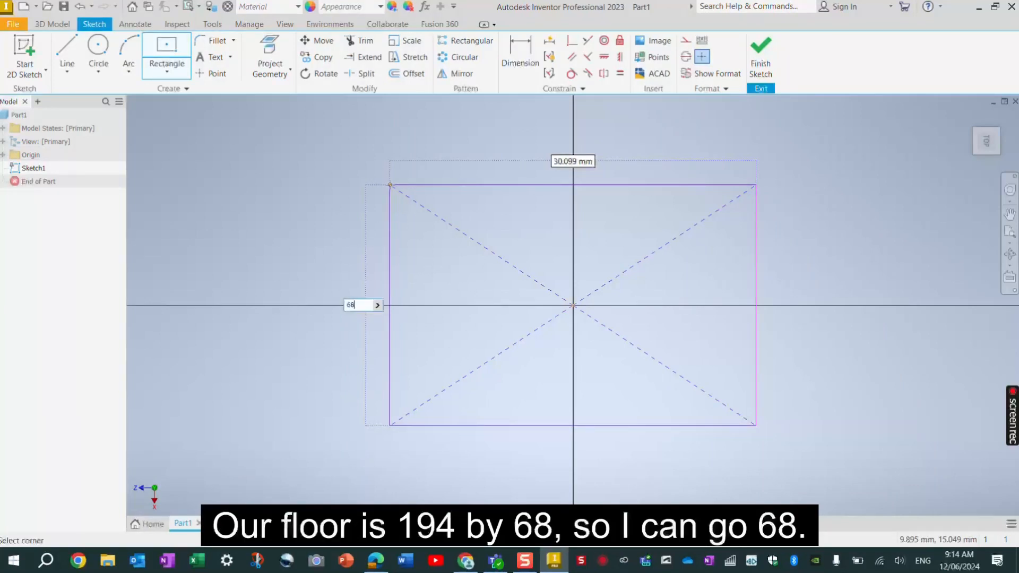
key(Tab)
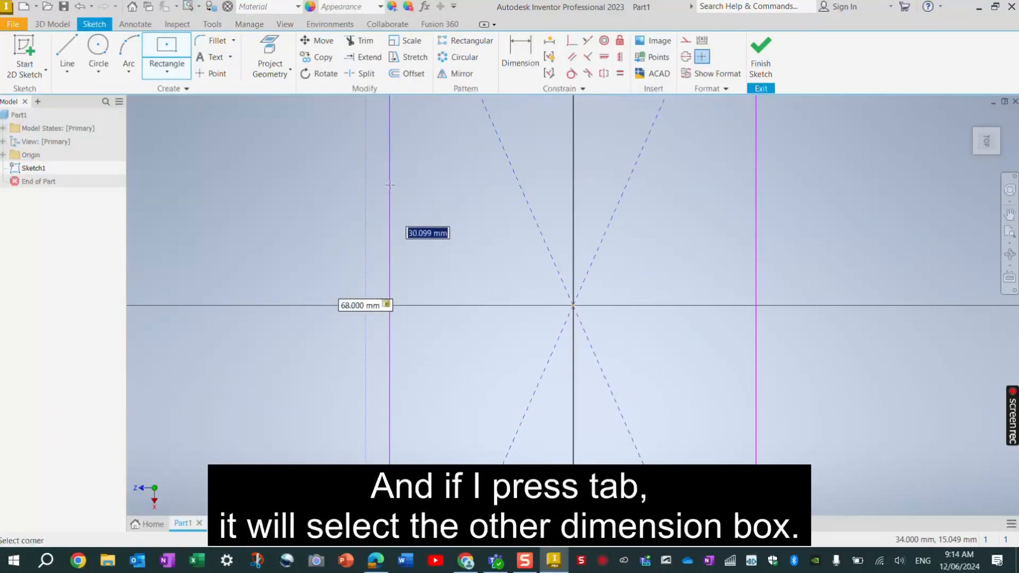
text(1)
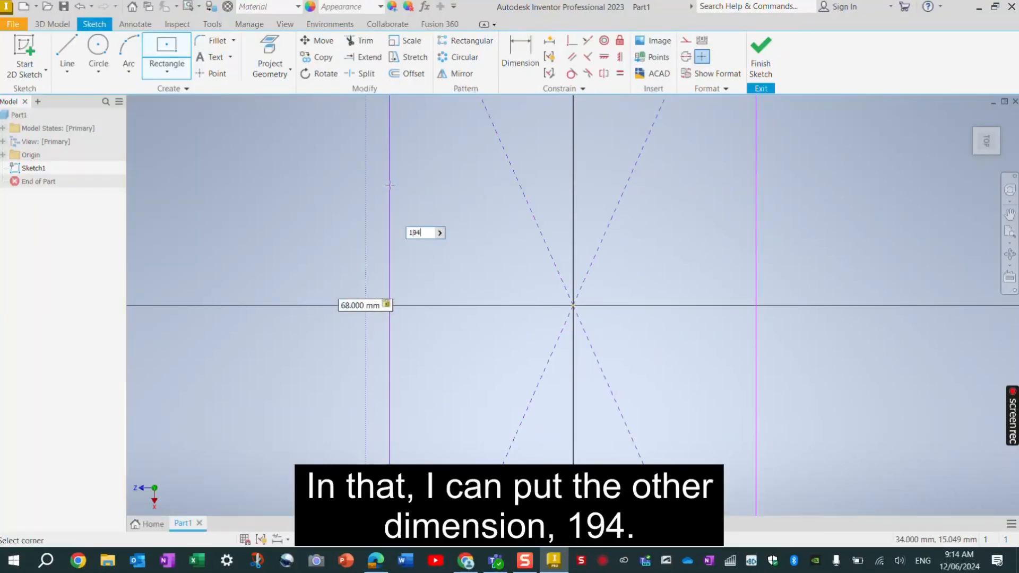
text(94)
key(Return)
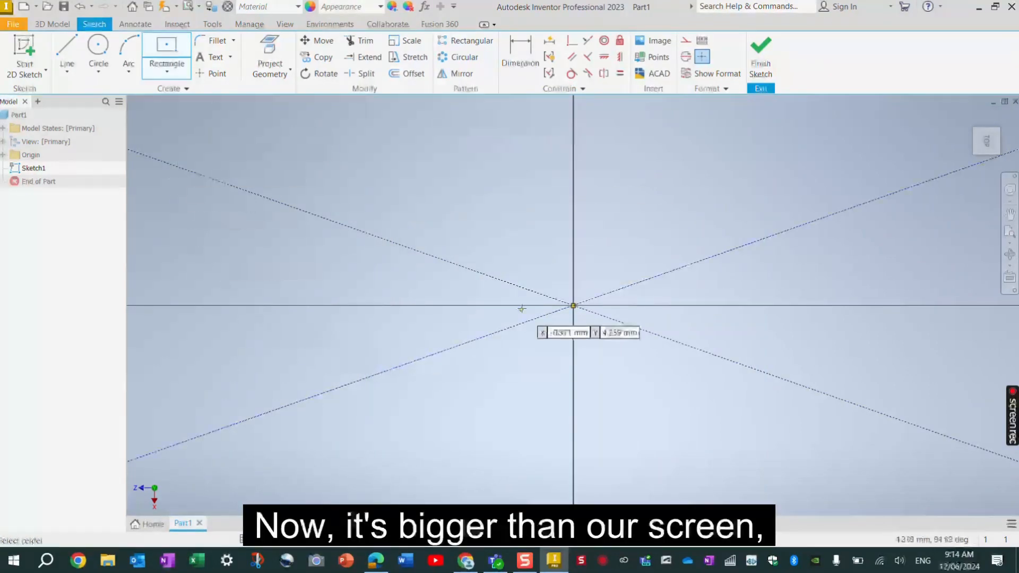
scroll(495, 266, down, 5)
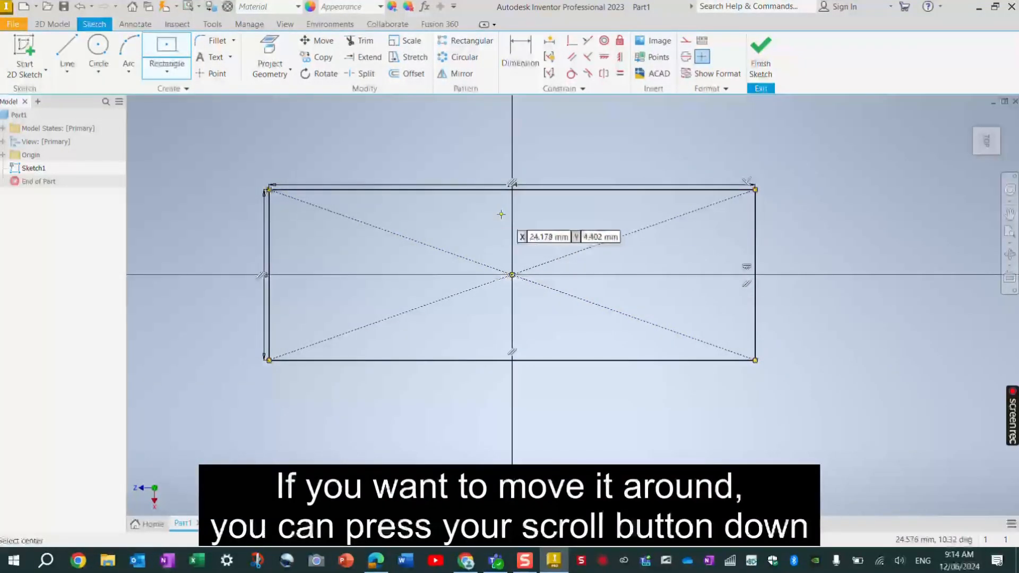
mouse_move(501, 214)
middle_down()
mouse_move(533, 272)
mouse_move(687, 240)
mouse_move(553, 173)
mouse_move(507, 284)
mouse_move(565, 229)
middle_up()
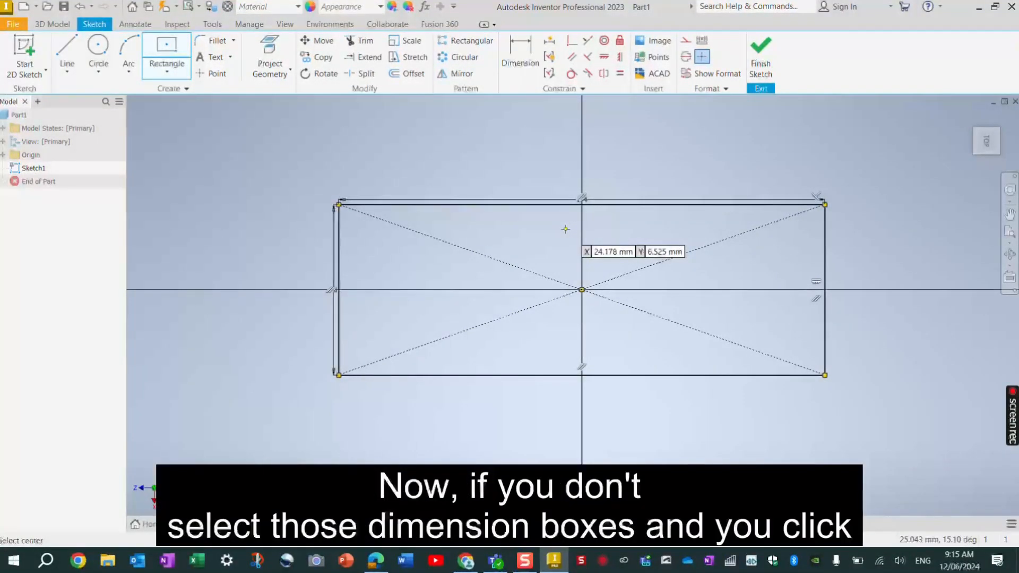
key(Escape)
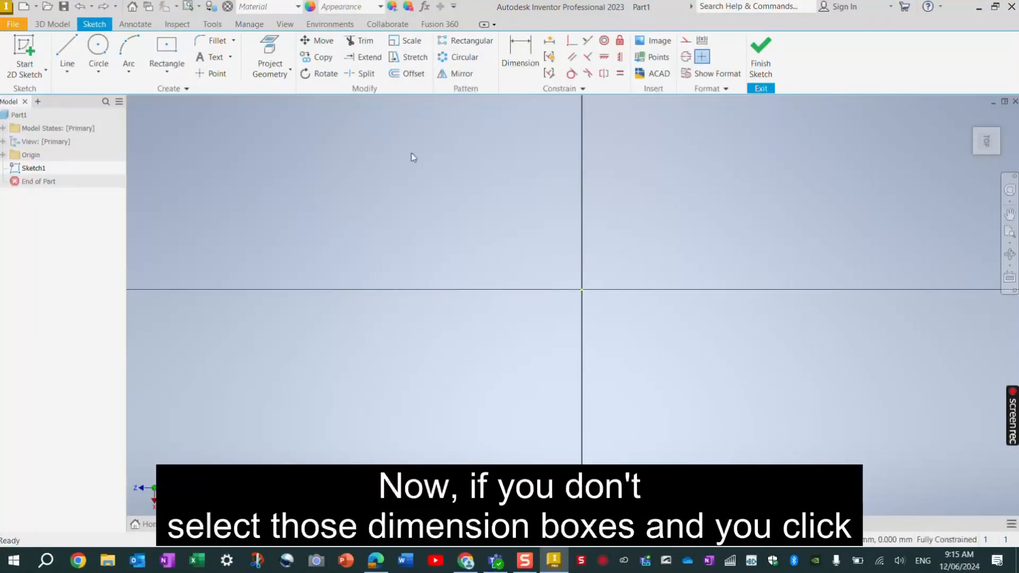
Sketch a two-point center rectangle about 157 mm long, centred on the origin, without entering dimensions
click(167, 71)
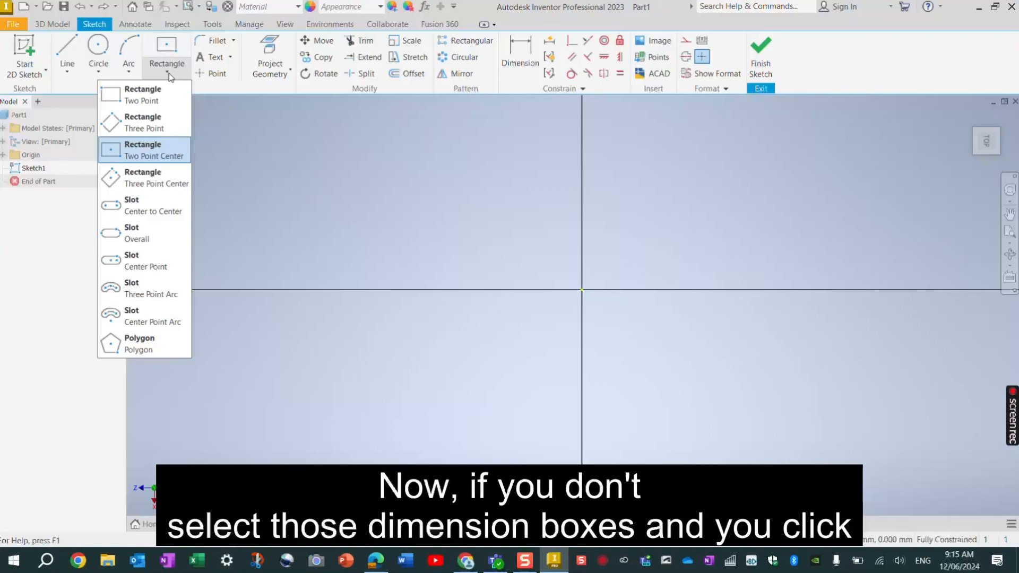
click(152, 149)
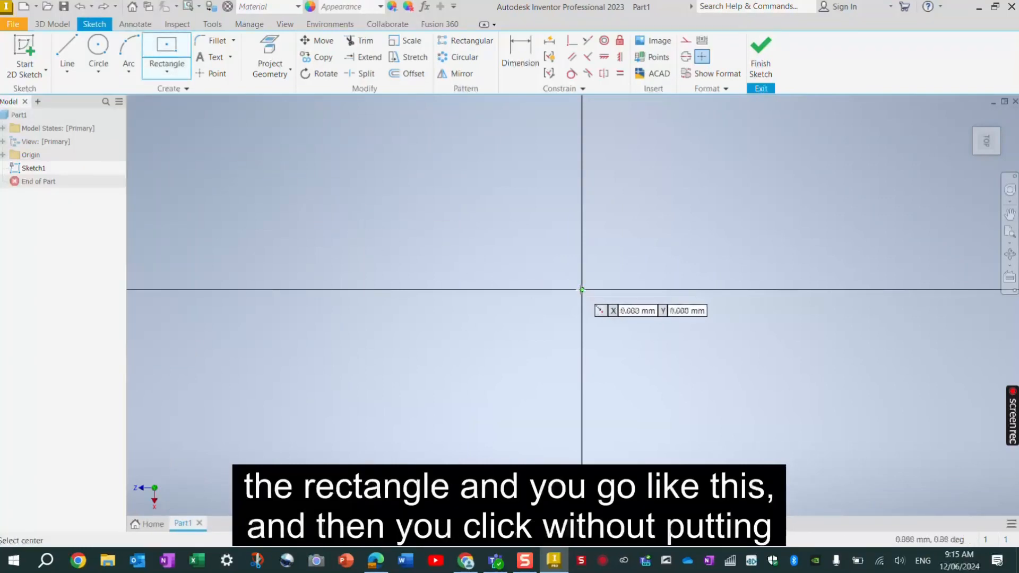
click(582, 289)
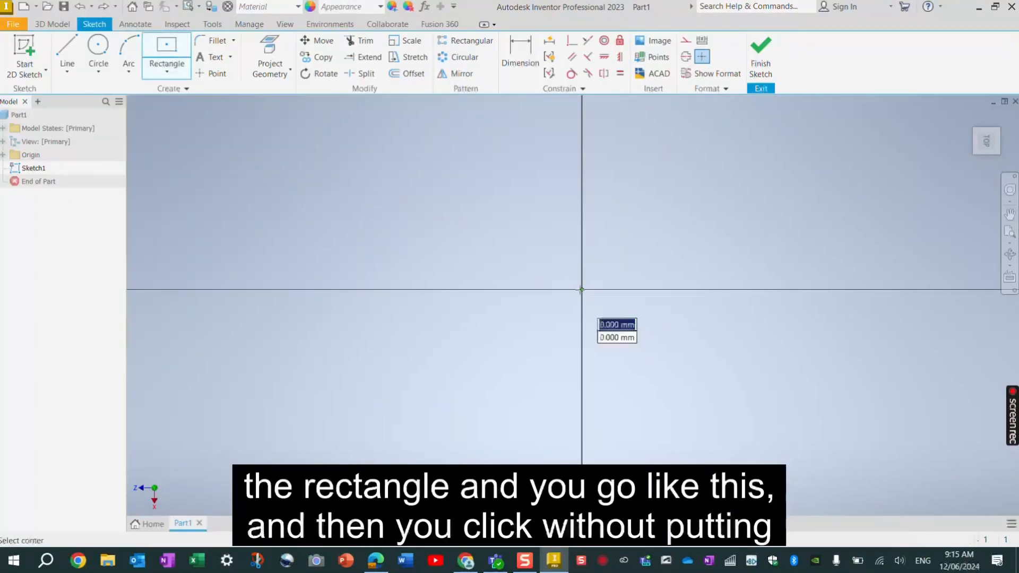
click(385, 185)
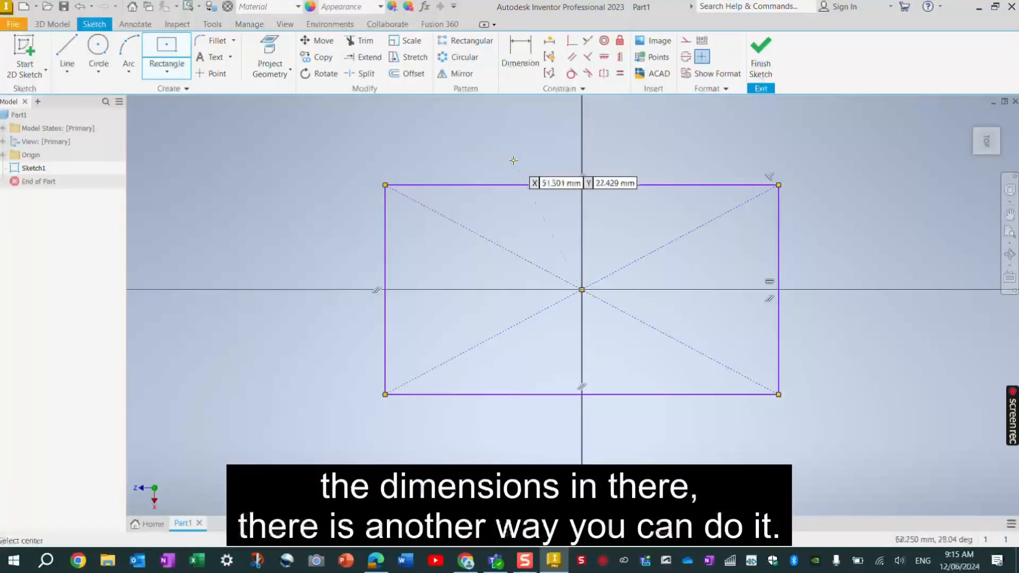
Dimension the rectangle's upper long edge and set its length to 194 mm
click(520, 50)
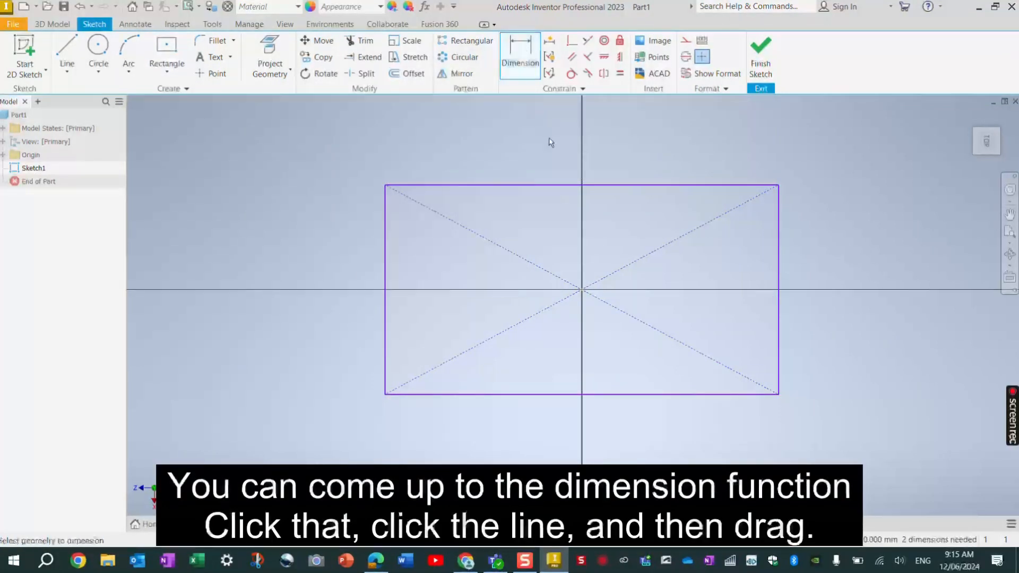
click(567, 186)
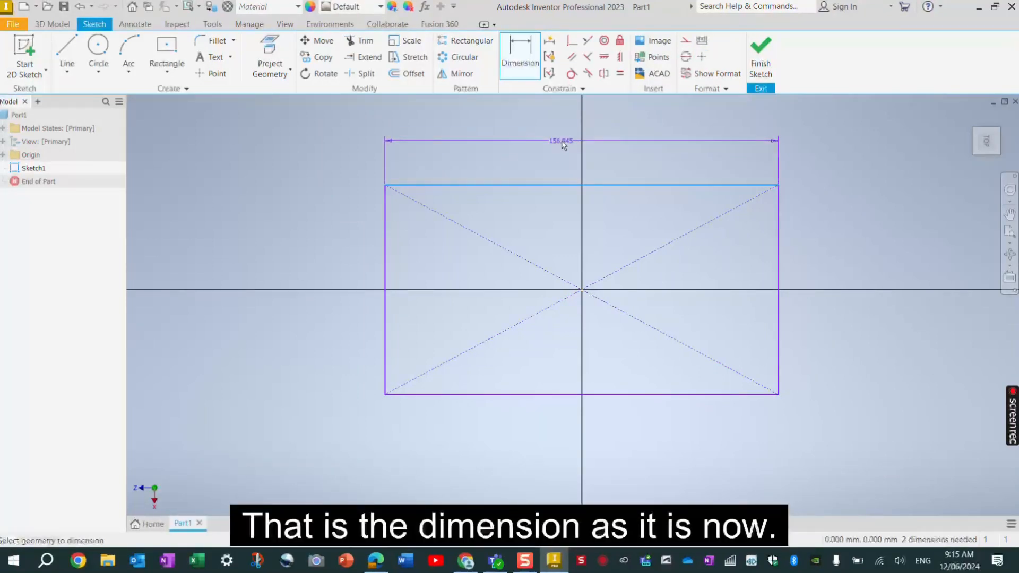
click(563, 145)
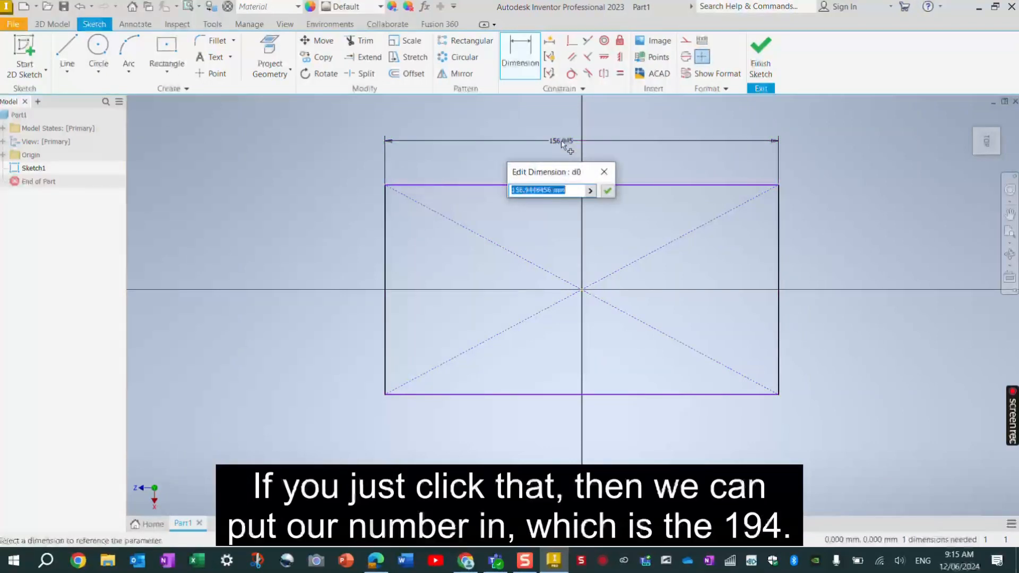
text(194)
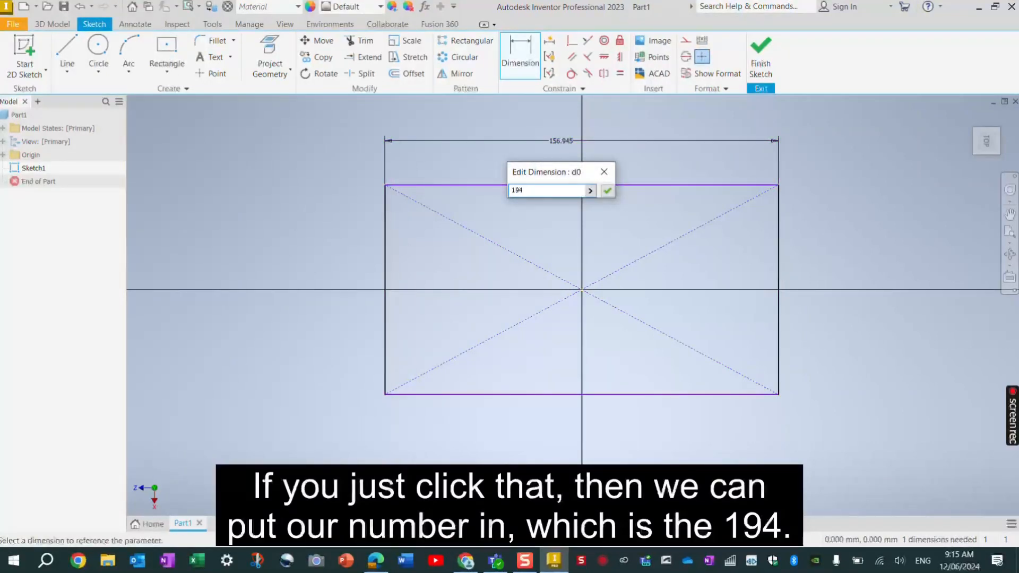
key(Return)
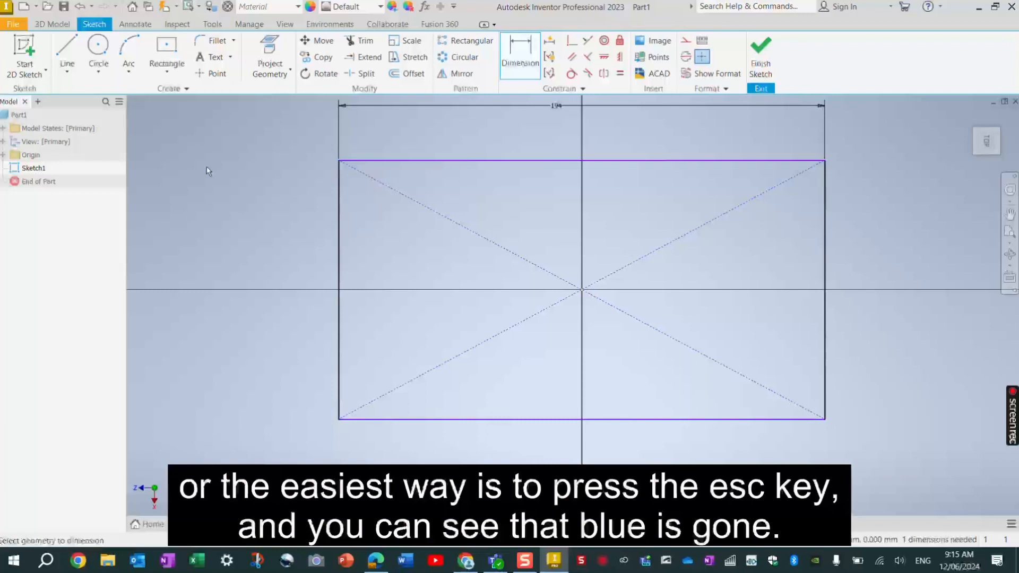
key(Escape)
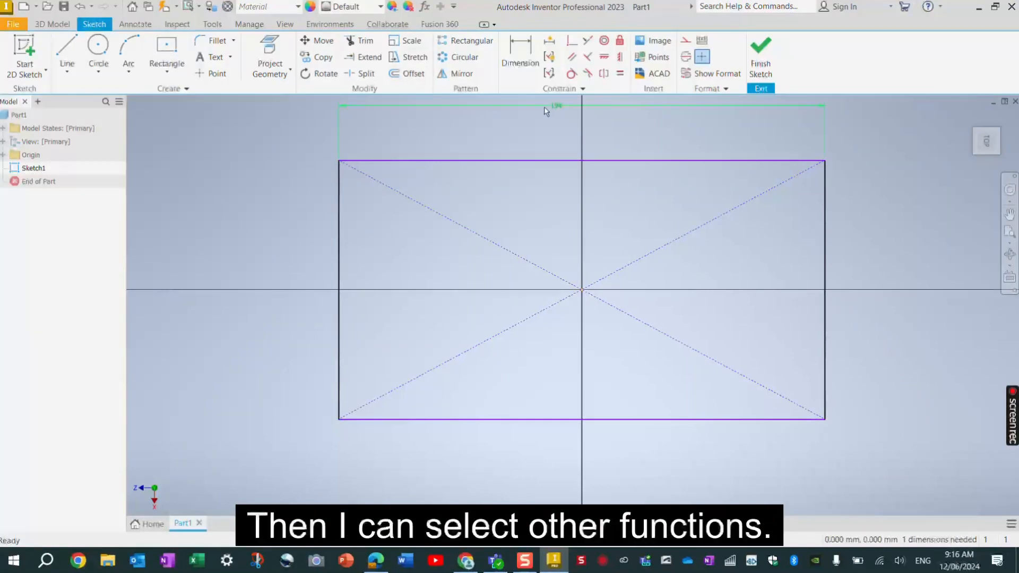
Dimension one short edge of the rectangle at 68 mm and finish the sketch
click(516, 57)
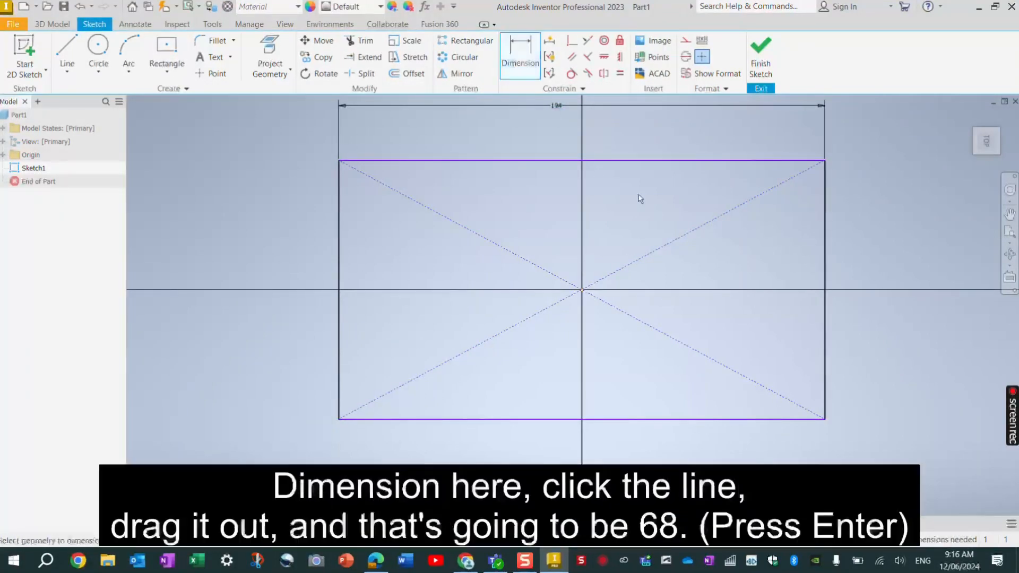
click(823, 251)
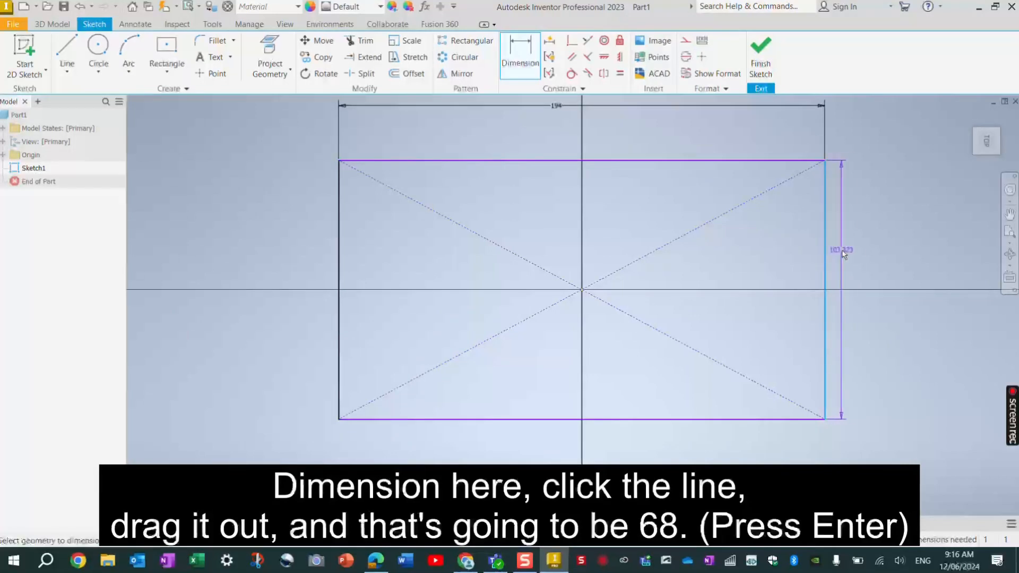
click(877, 266)
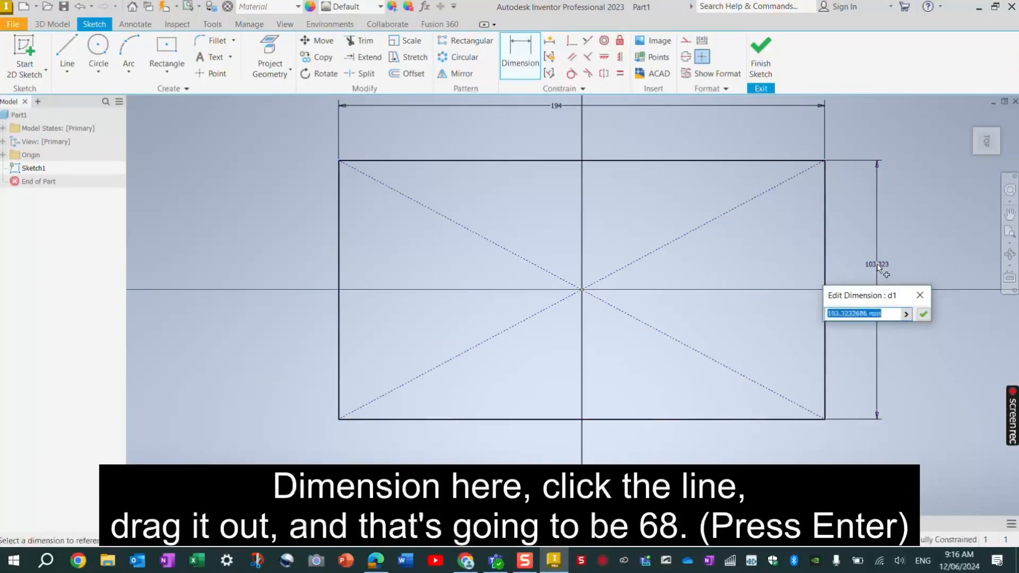
text(68)
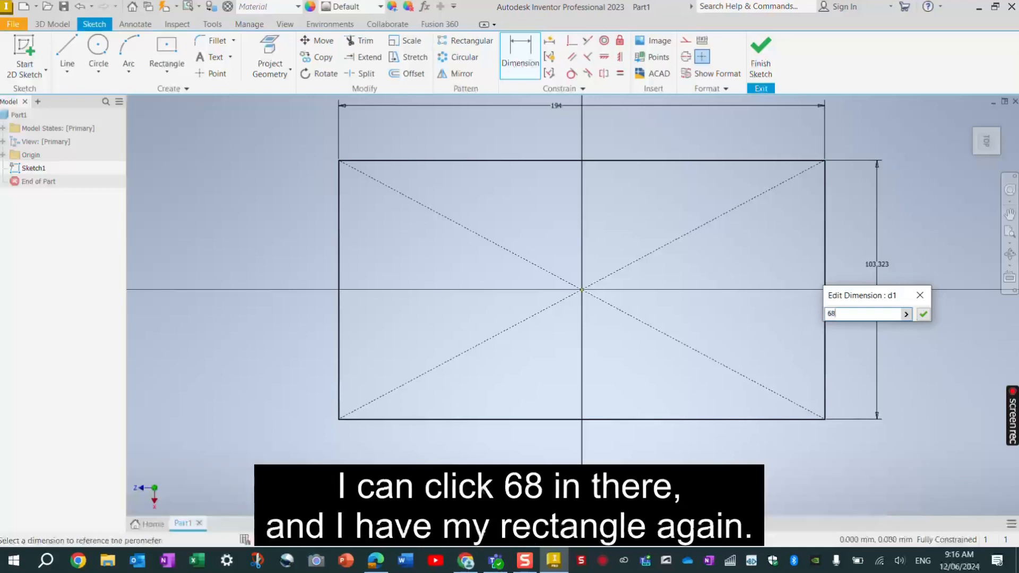
key(Return)
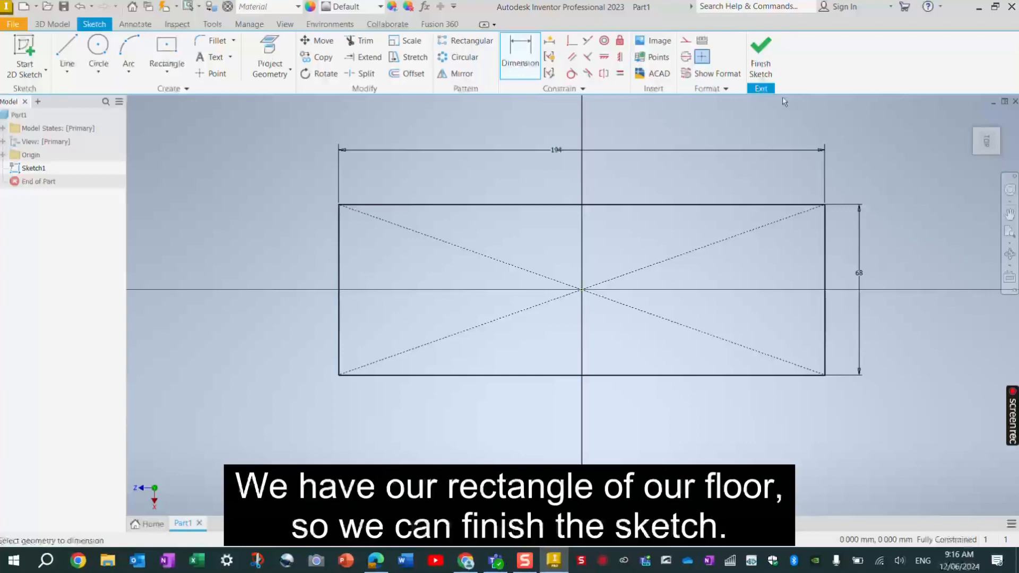
click(760, 53)
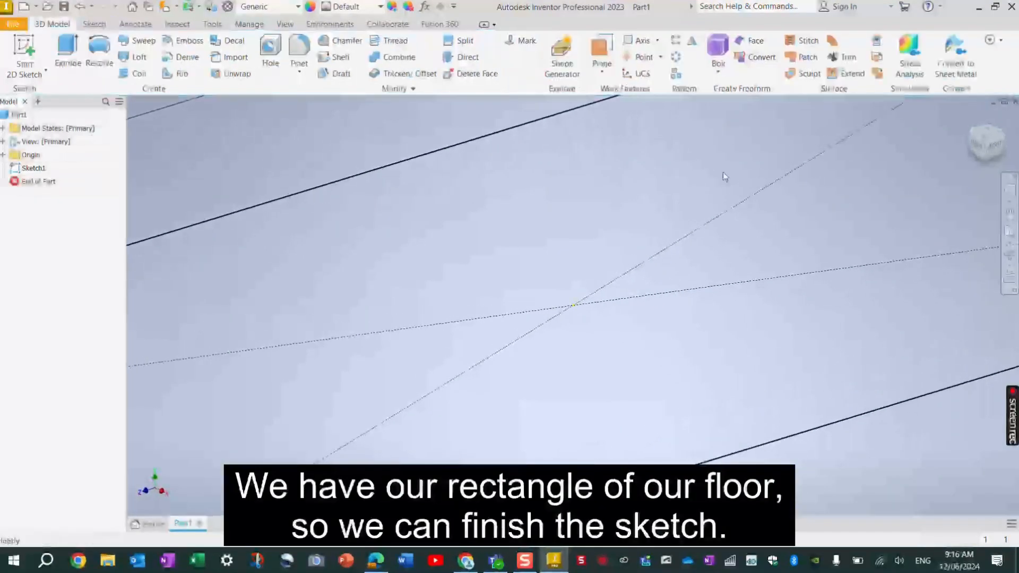
scroll(594, 316, down, 3)
scroll(594, 316, up, 3)
scroll(594, 317, down, 5)
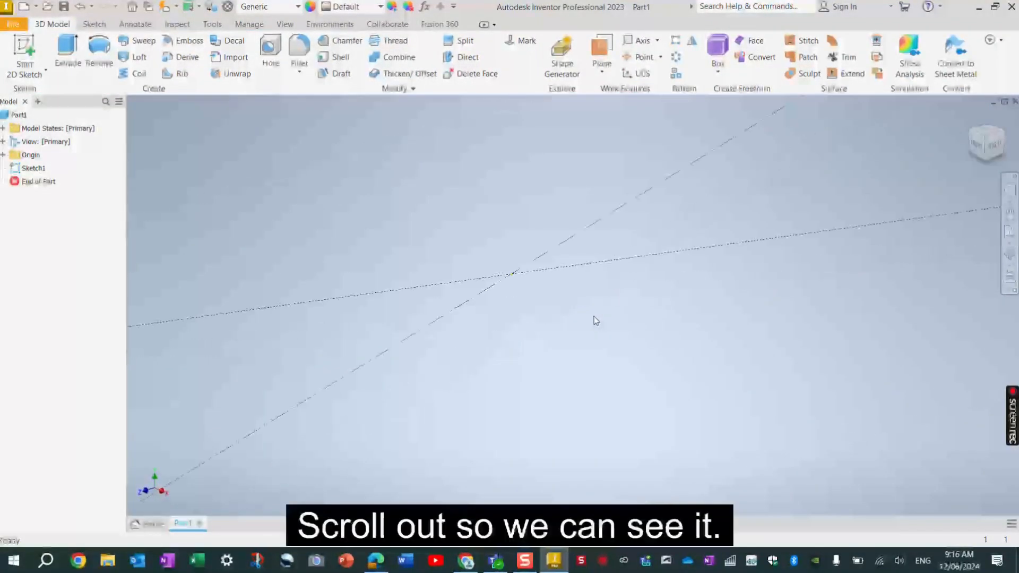
Extrude the rectangular profile upward 19 mm into a solid
scroll(594, 317, up, 5)
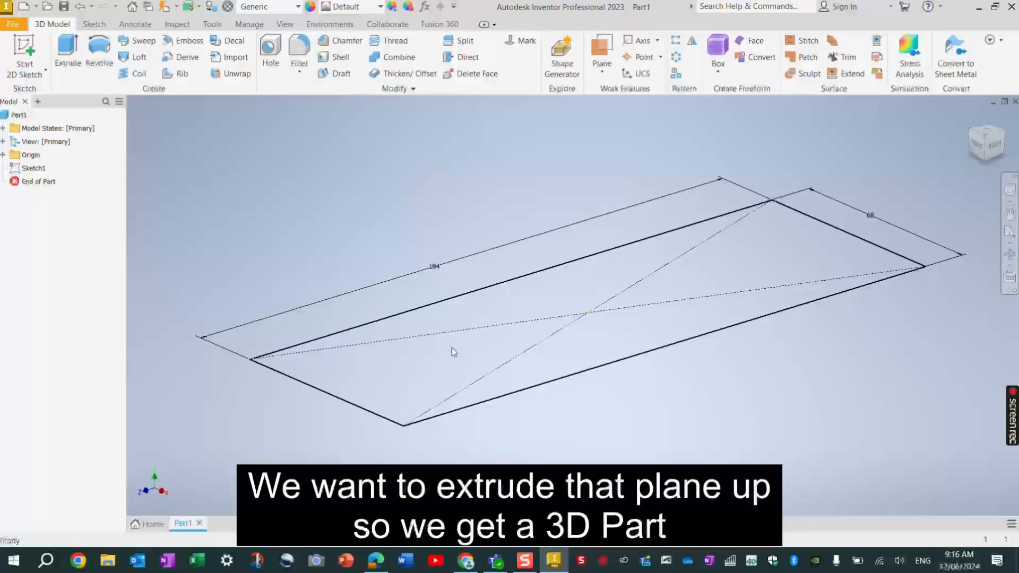
click(64, 47)
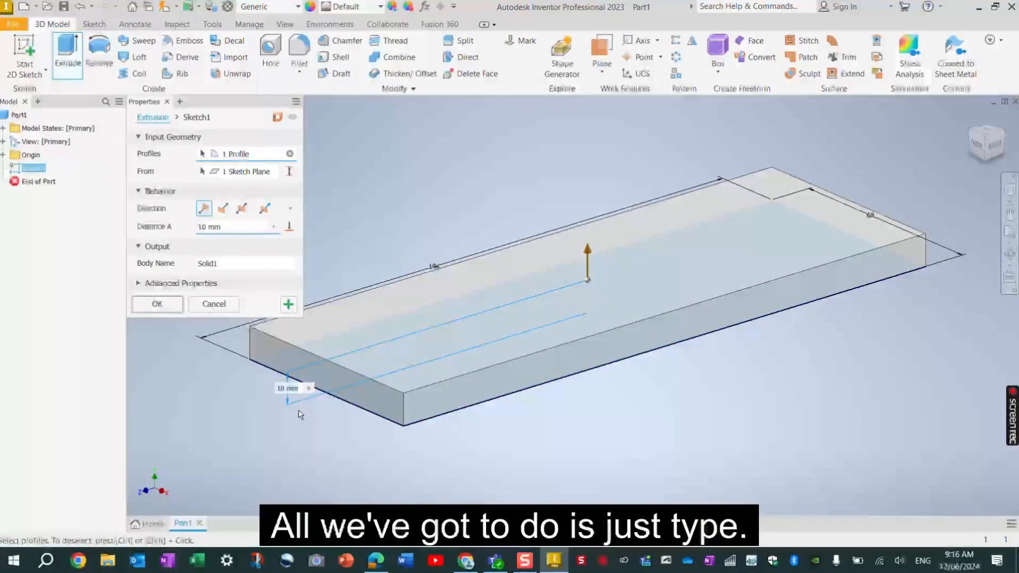
text(1)
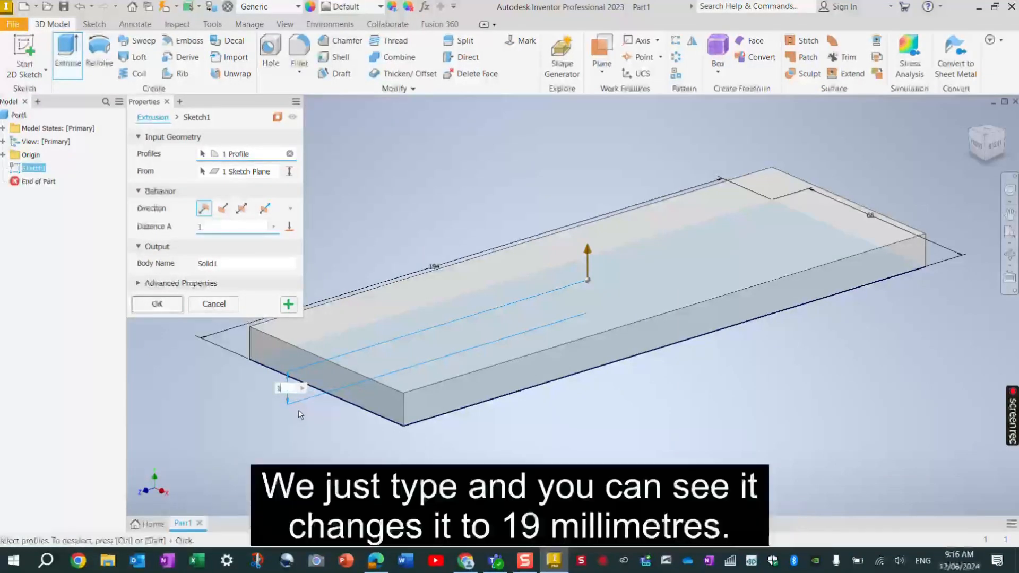
text(9)
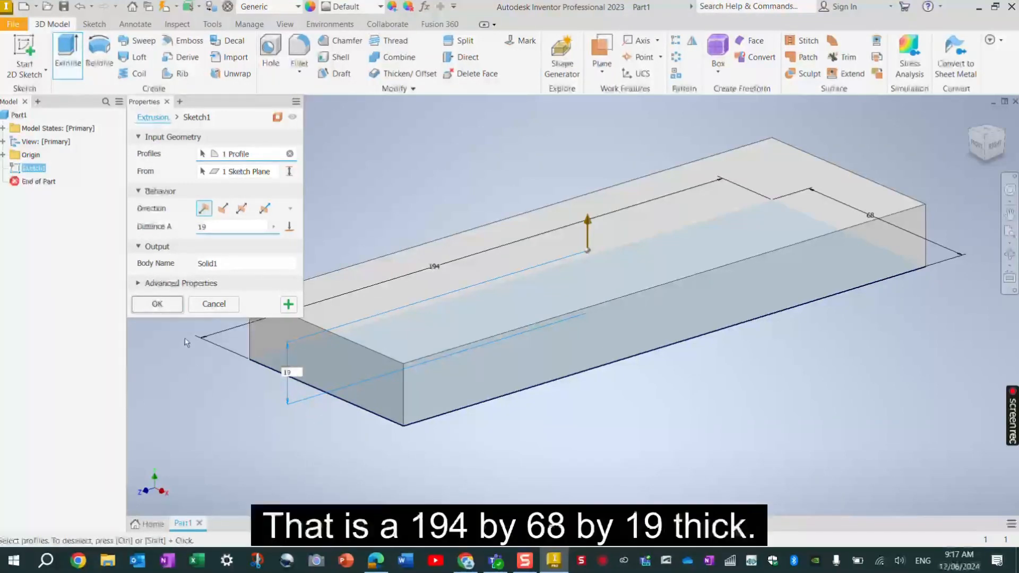
click(159, 304)
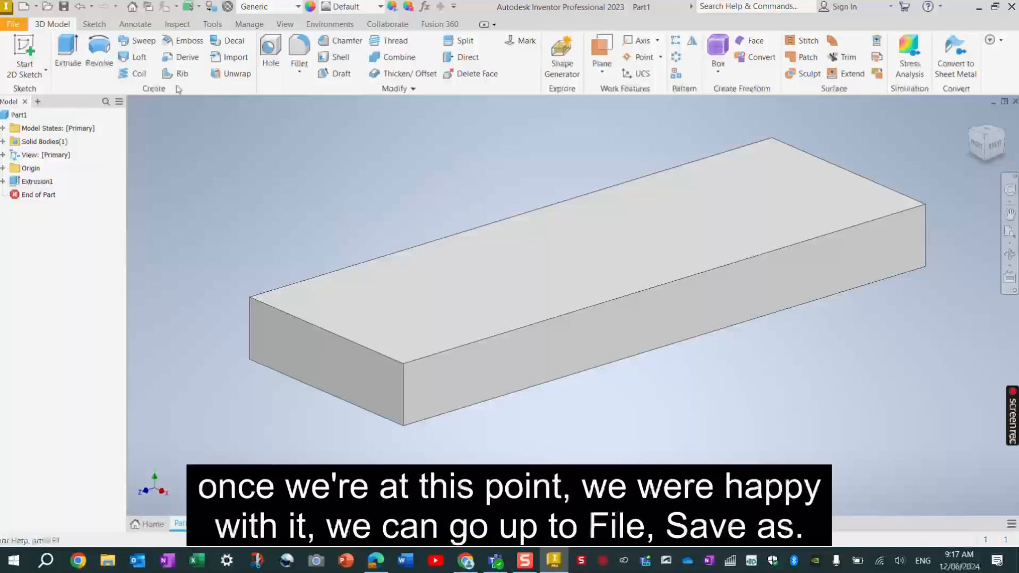
Start saving the part under a new name and create a folder named JEEP PARTS in OneDrive - Department of Education
click(14, 24)
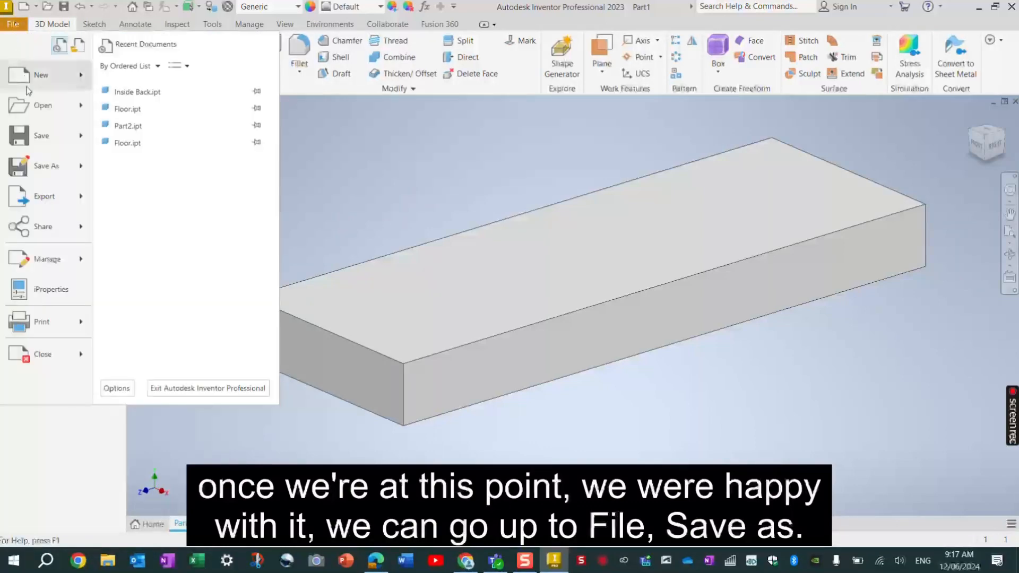
mouse_move(47, 166)
click(175, 97)
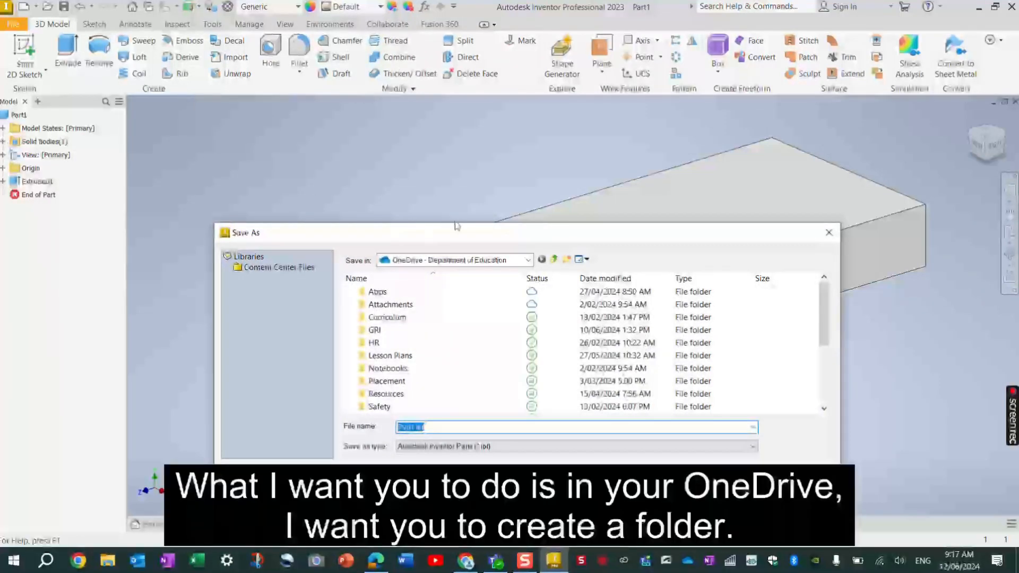
click(528, 260)
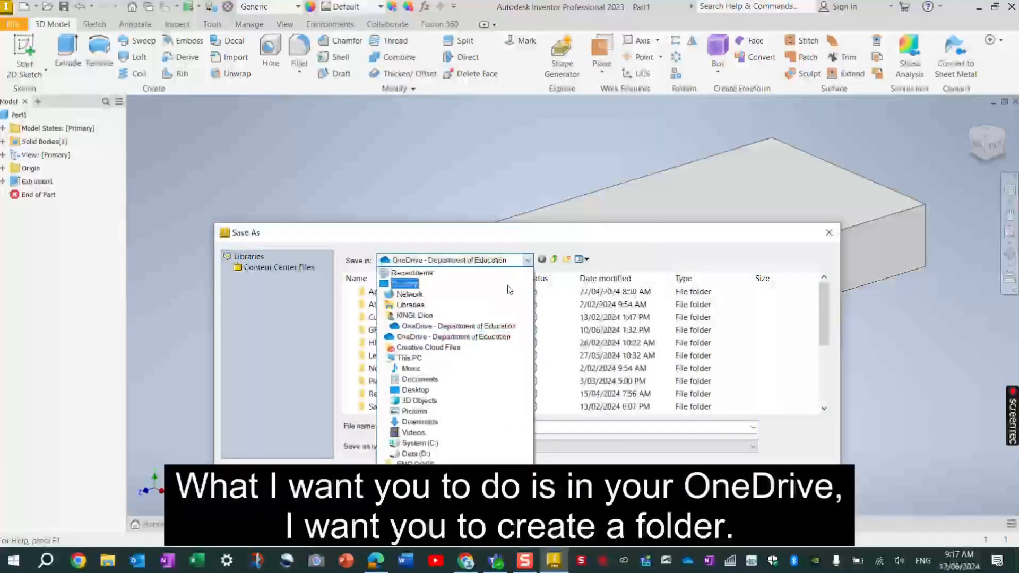
click(475, 326)
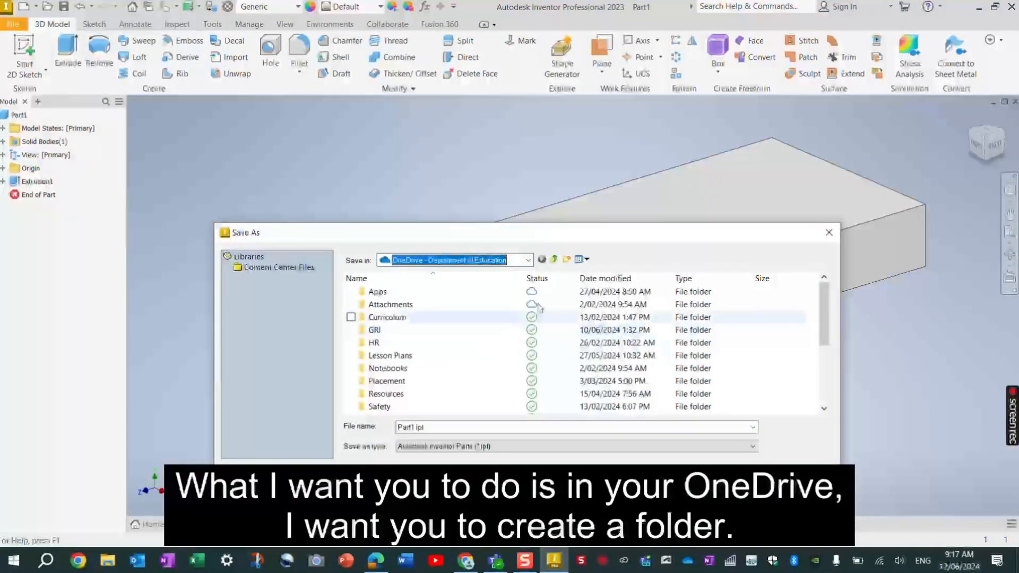
click(567, 259)
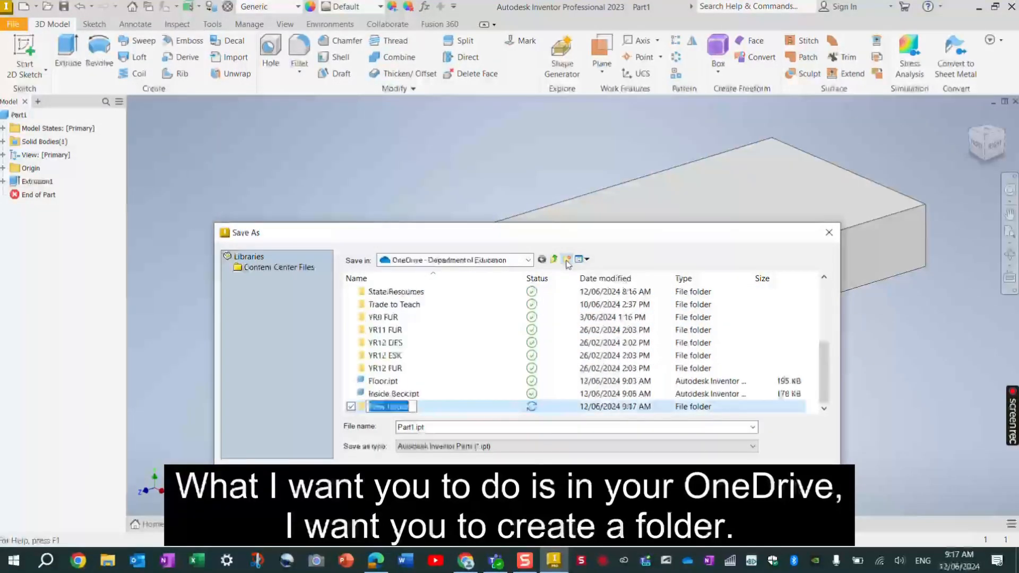
text(J)
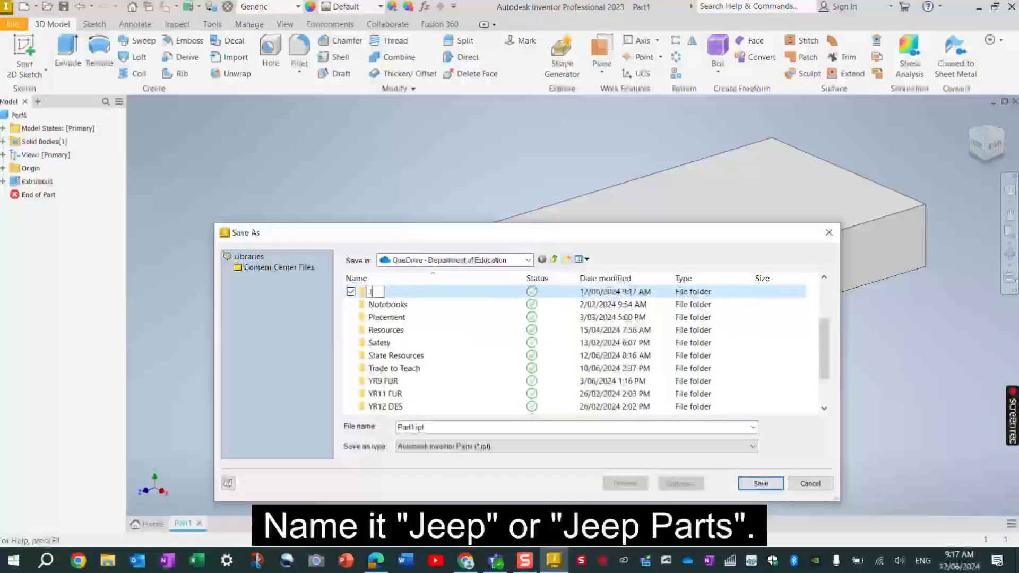
text(EEP)
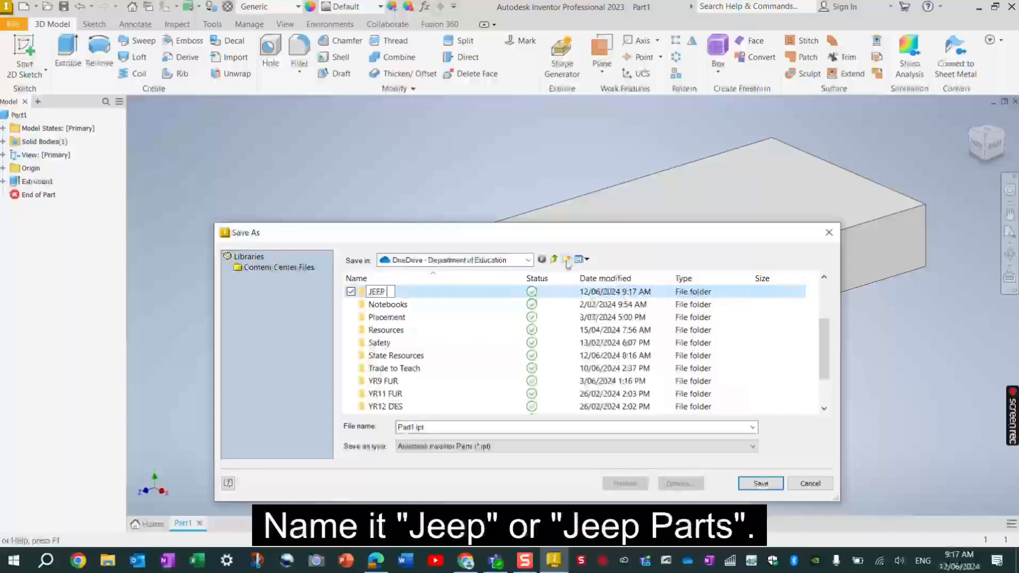
text( PARTS)
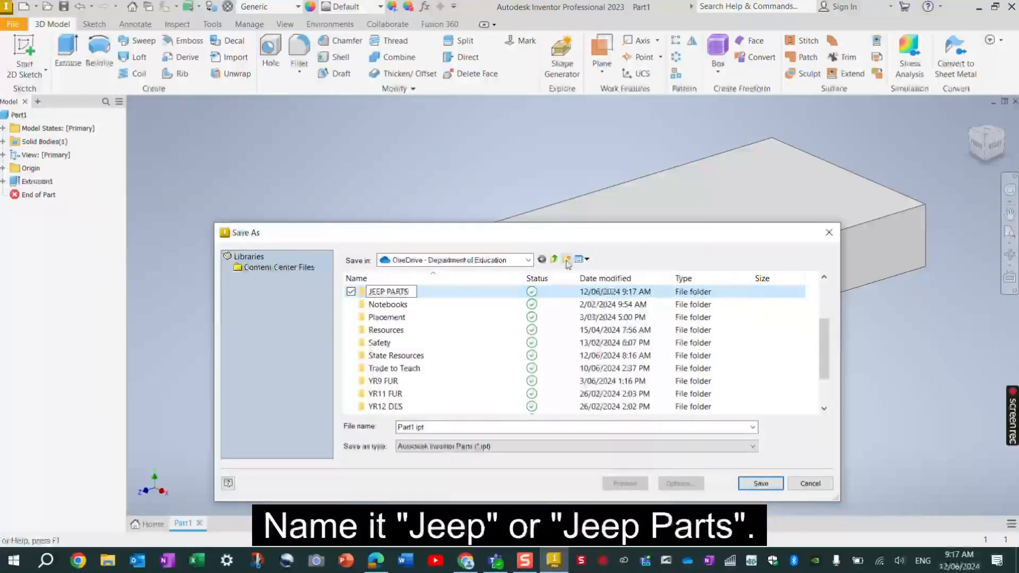
Name the part file Floor.ipt and save it inside the JEEP PARTS folder
click(408, 427)
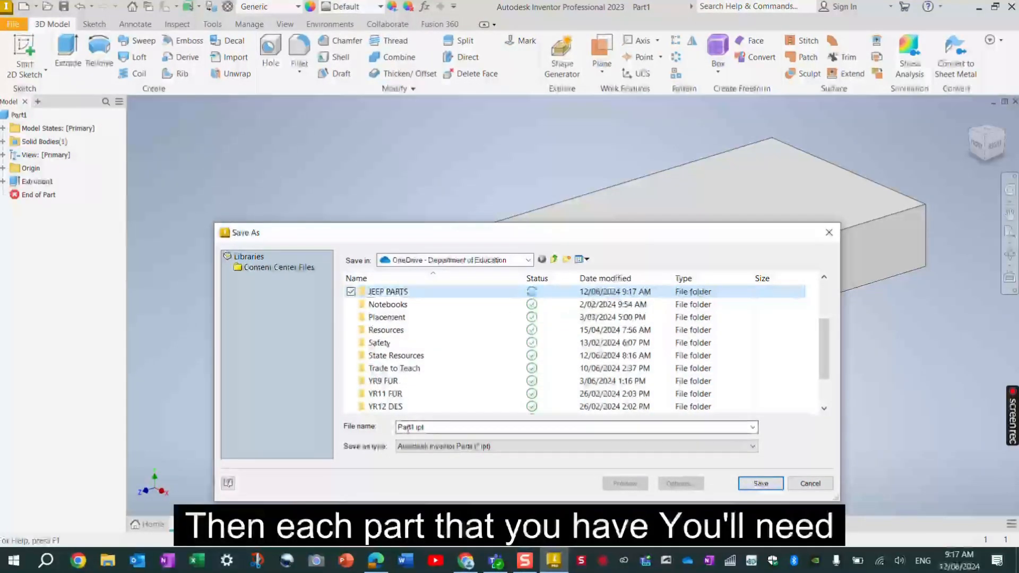
double_click(408, 428)
click(414, 426)
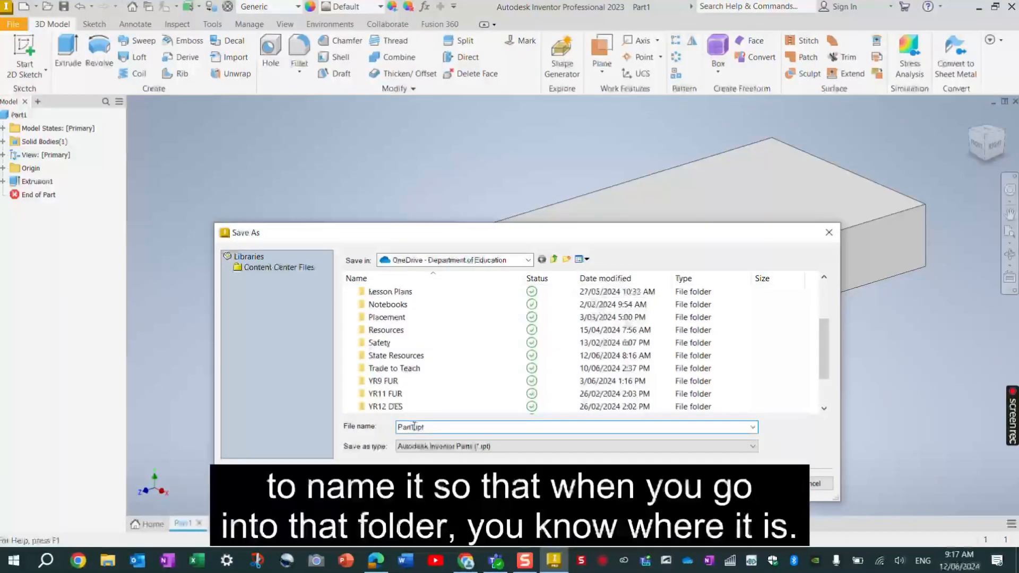
drag(414, 427, 402, 427)
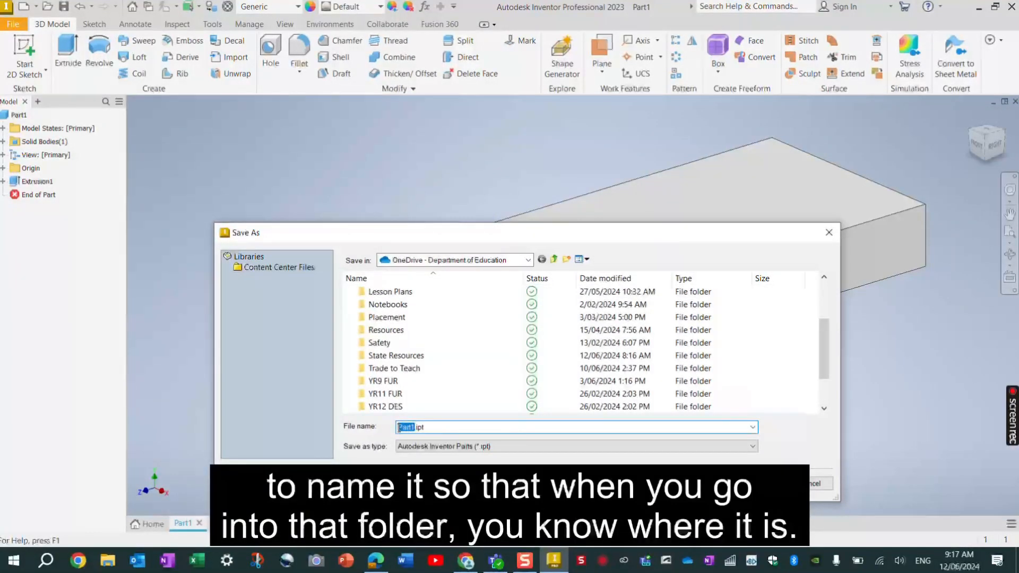
text(Floor)
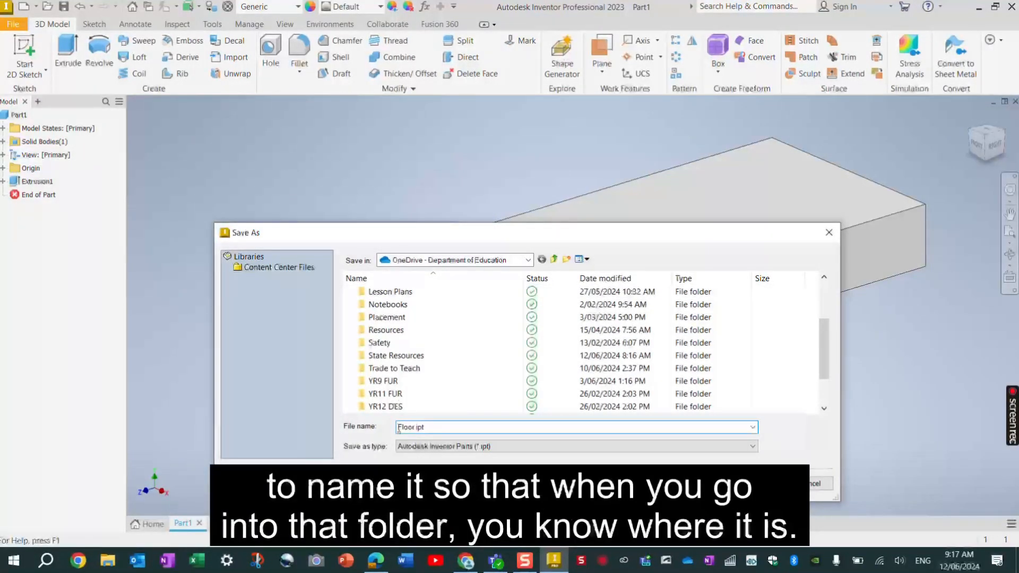
scroll(403, 368, down, 2)
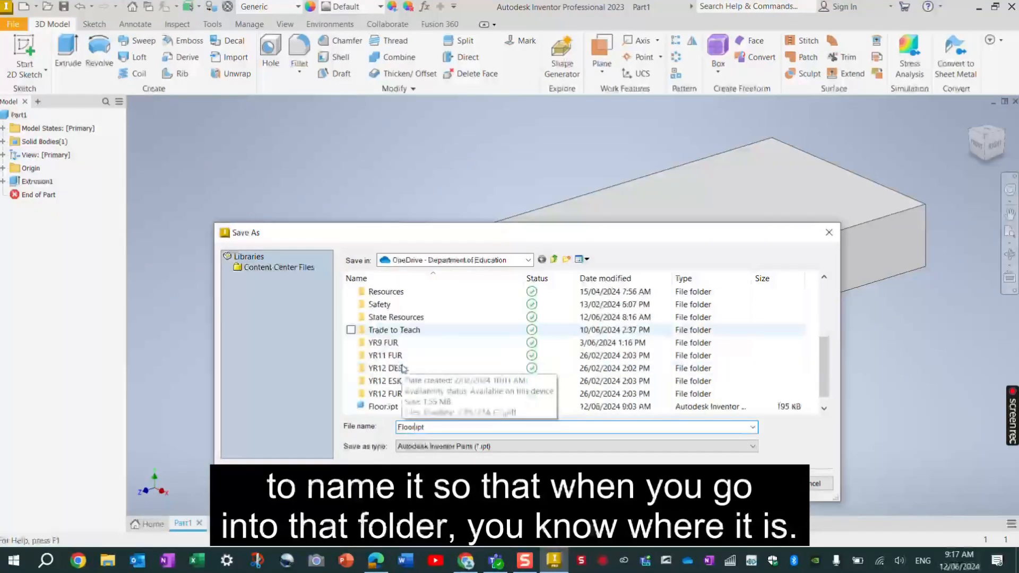
scroll(402, 368, up, 4)
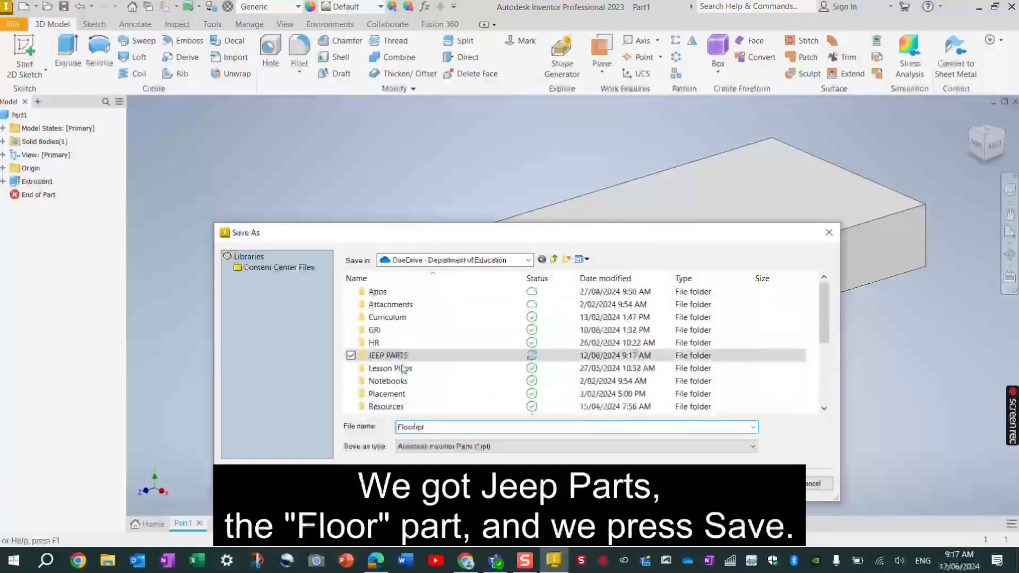
click(399, 355)
double_click(399, 355)
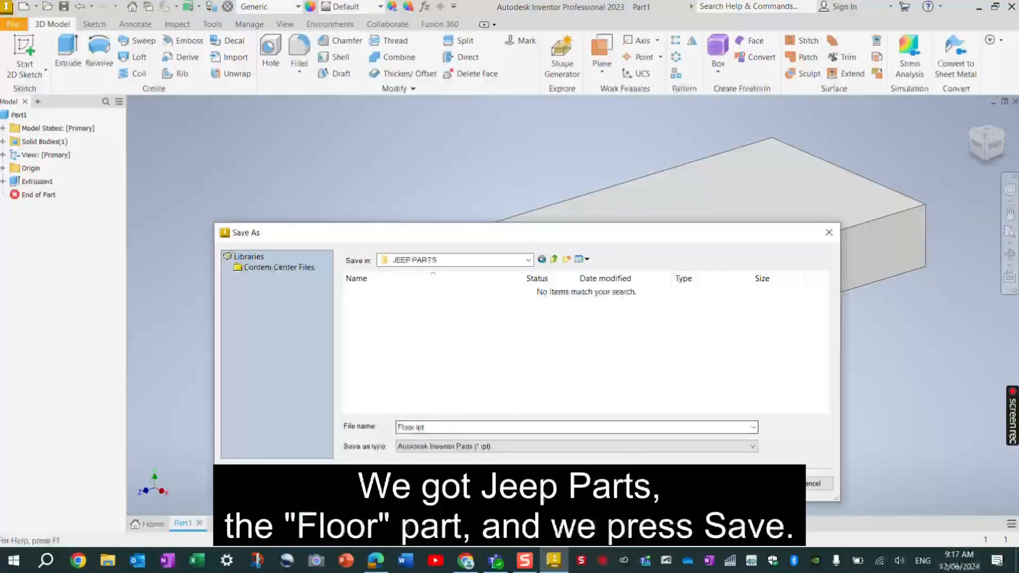
click(759, 484)
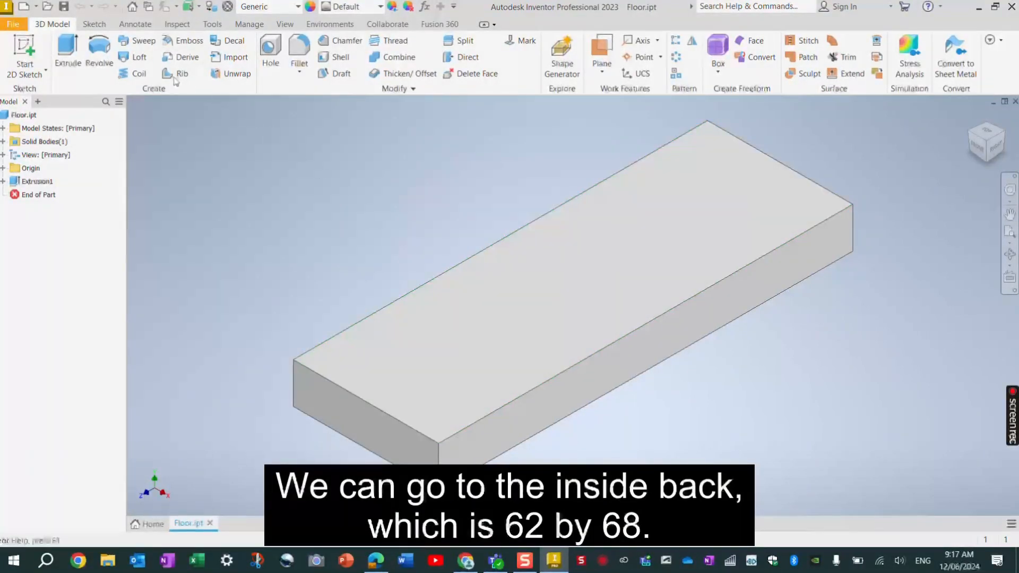
Create a new part from the metric Standard (mm).ipt template and start a sketch on the horizontal plane
click(9, 24)
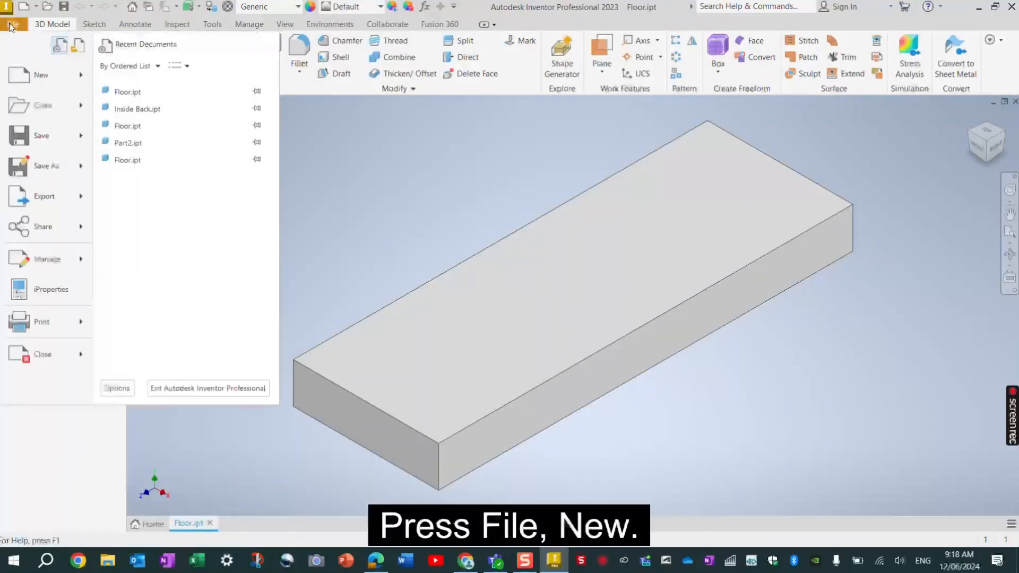
click(24, 80)
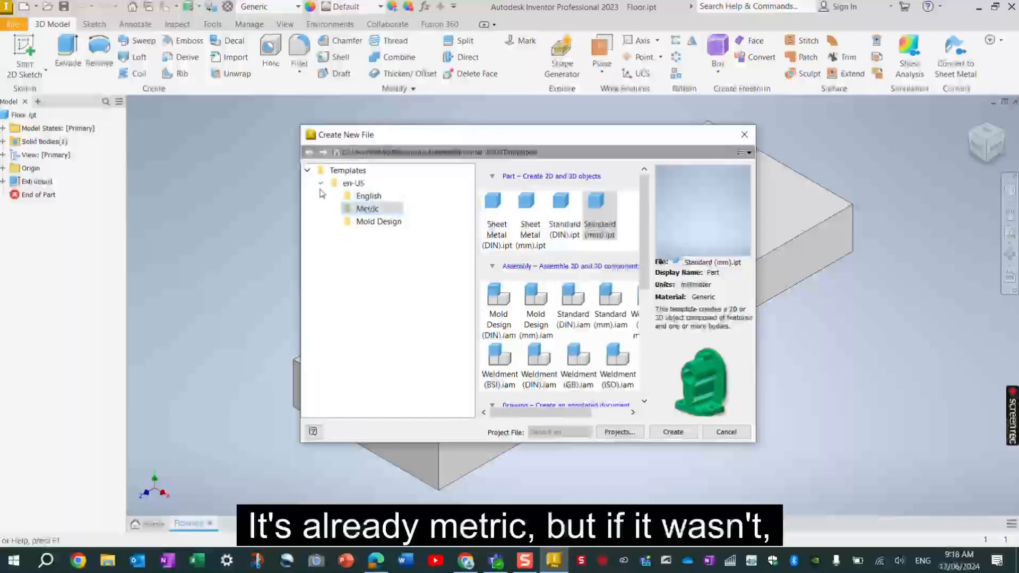
click(589, 208)
click(670, 431)
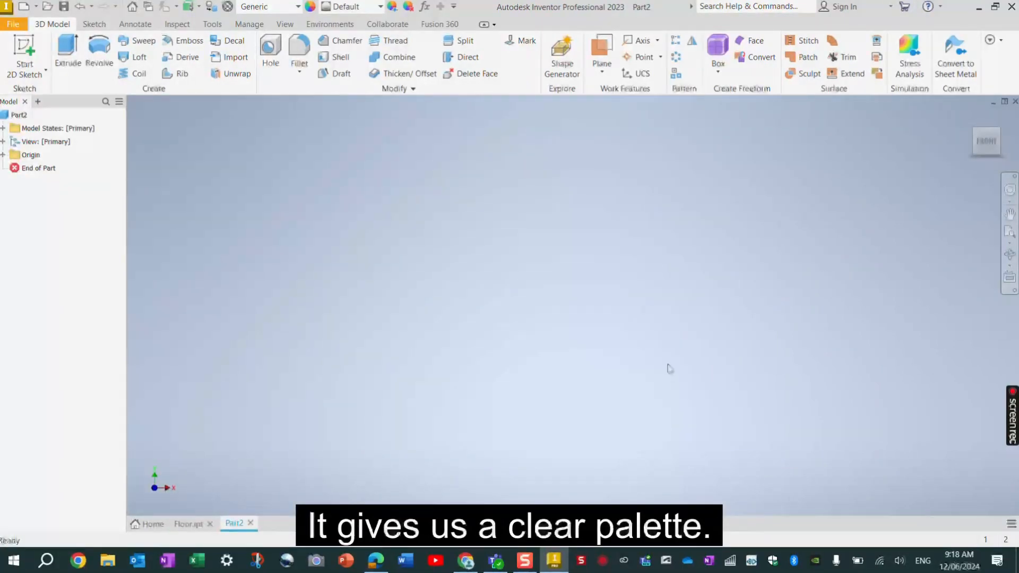
click(25, 49)
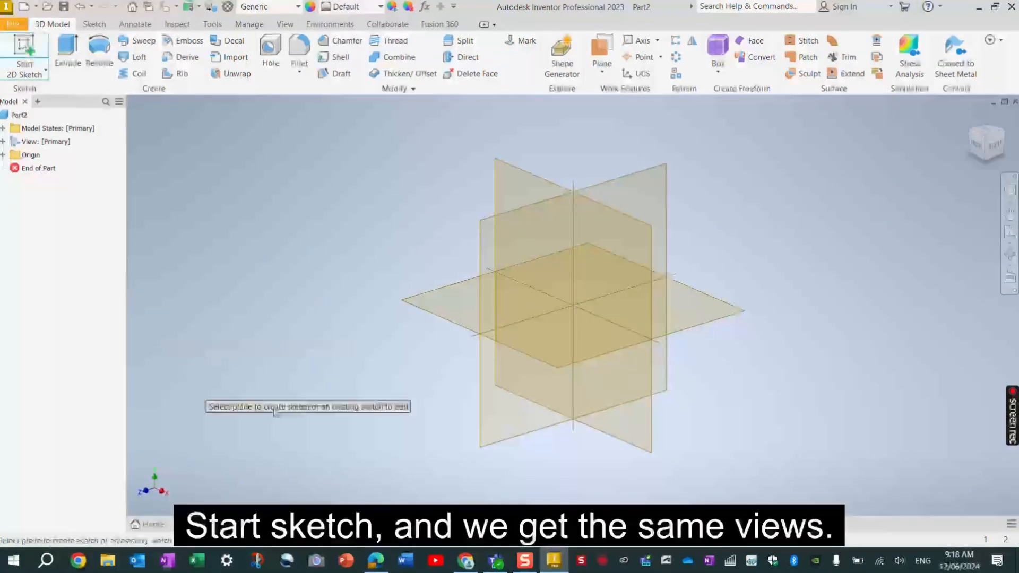
click(447, 307)
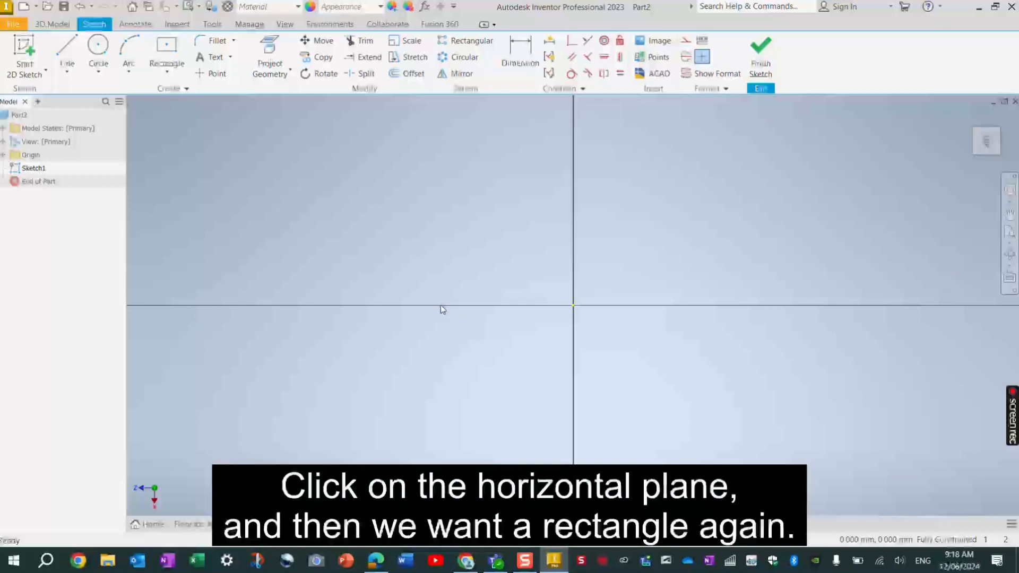
Draw a two-point center rectangle on the origin, 68 mm high by 62 mm wide, entering both sizes while drawing
click(169, 73)
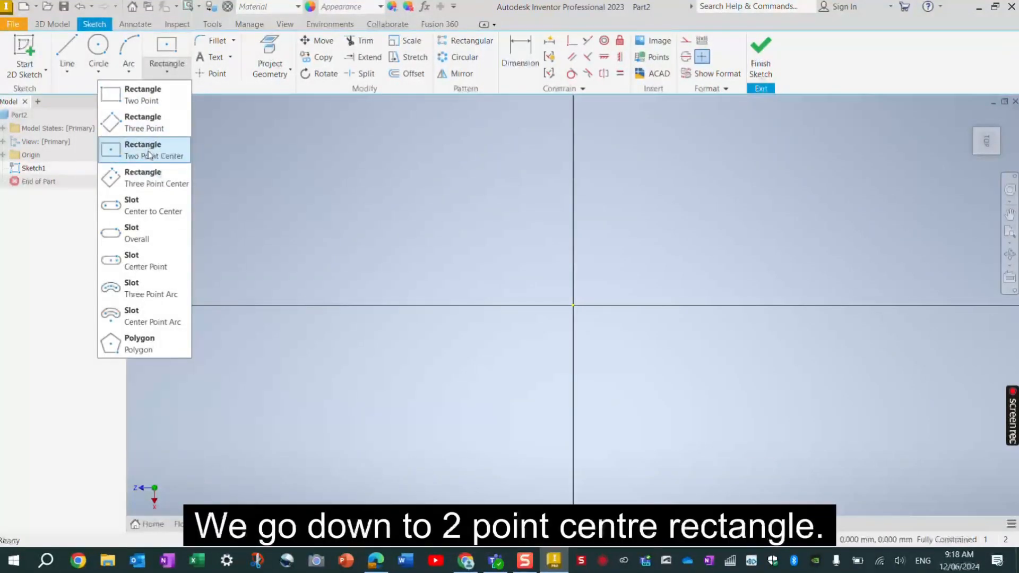
click(149, 155)
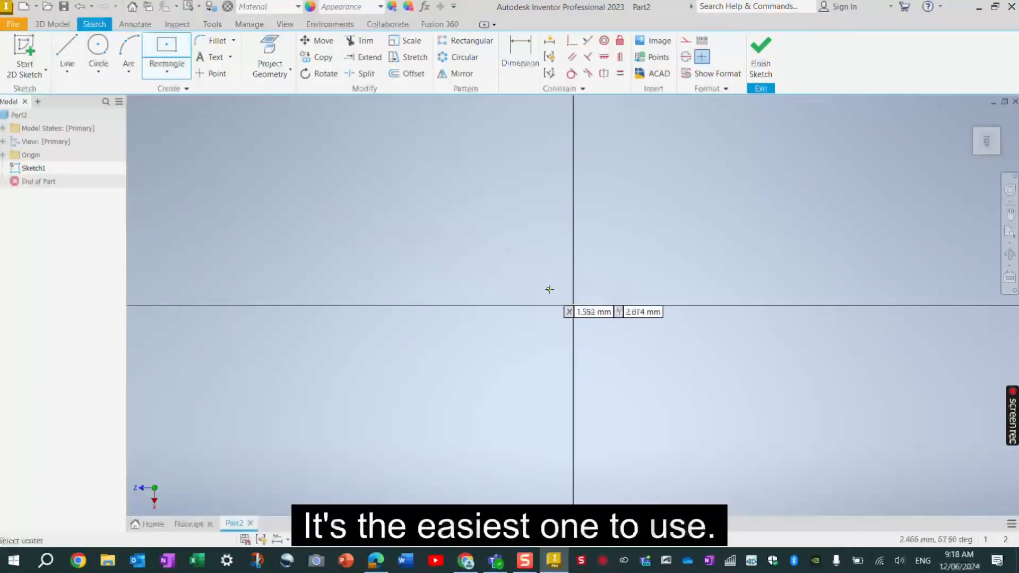
click(573, 306)
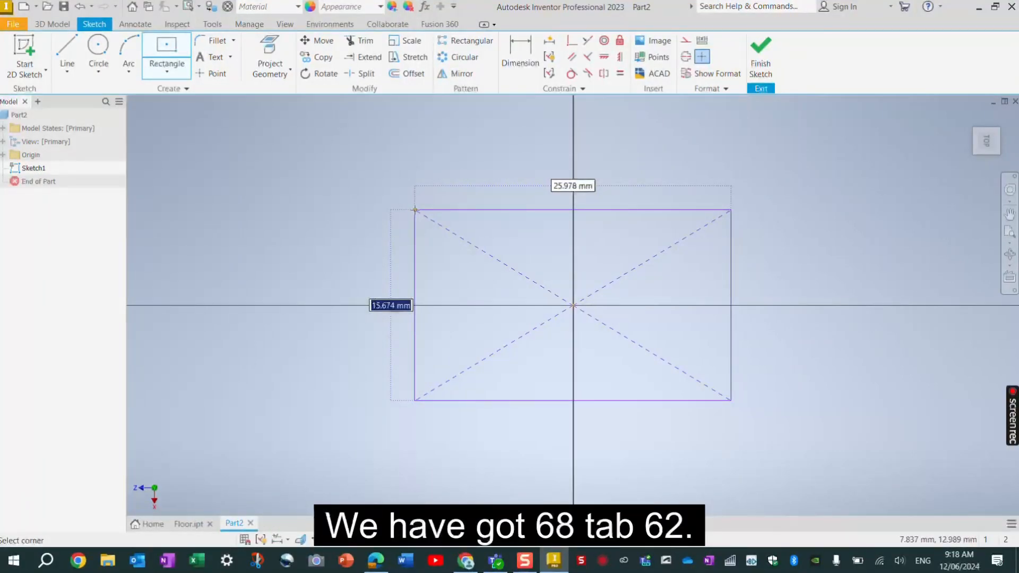
text(68)
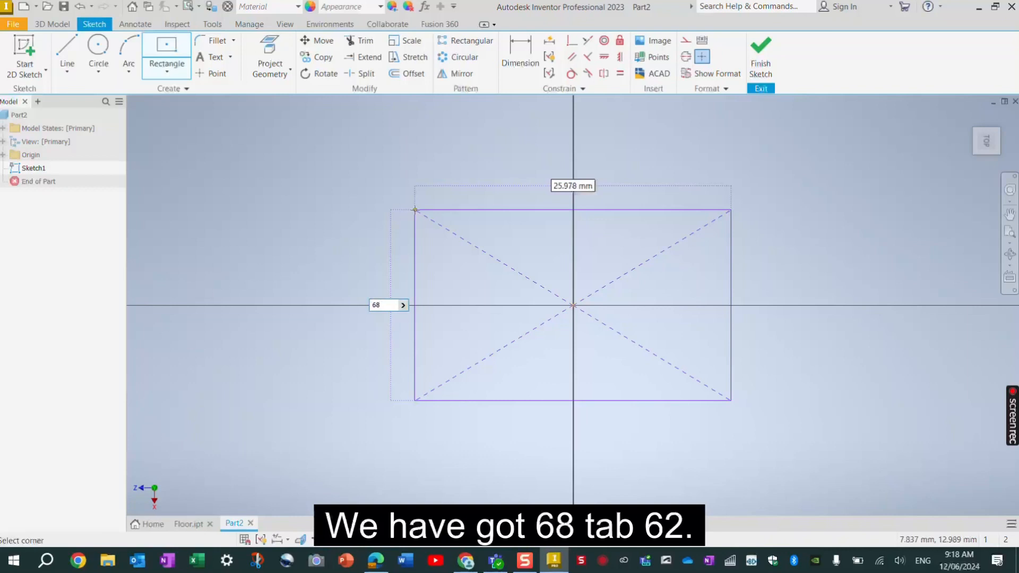
key(Tab)
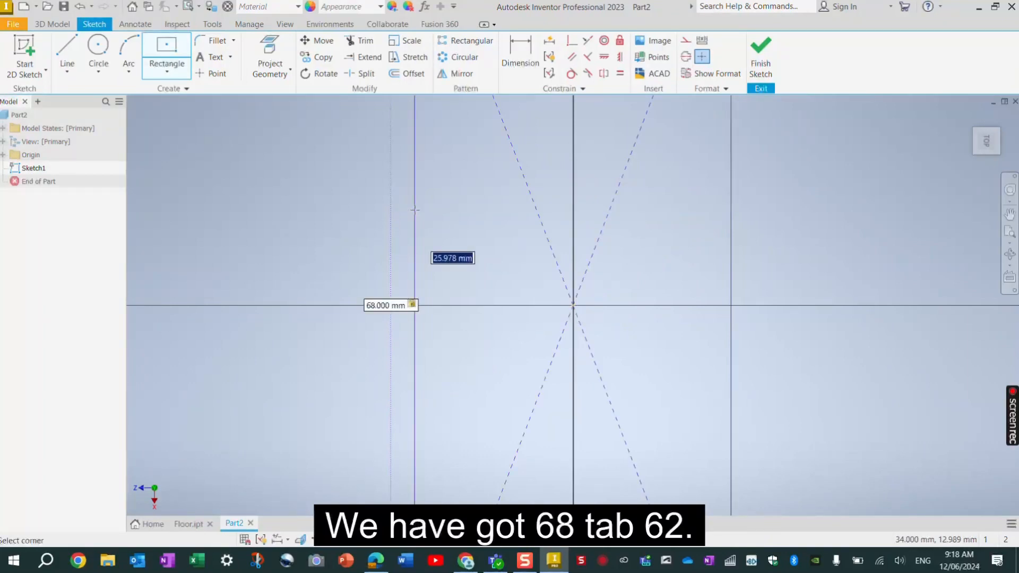
text(6)
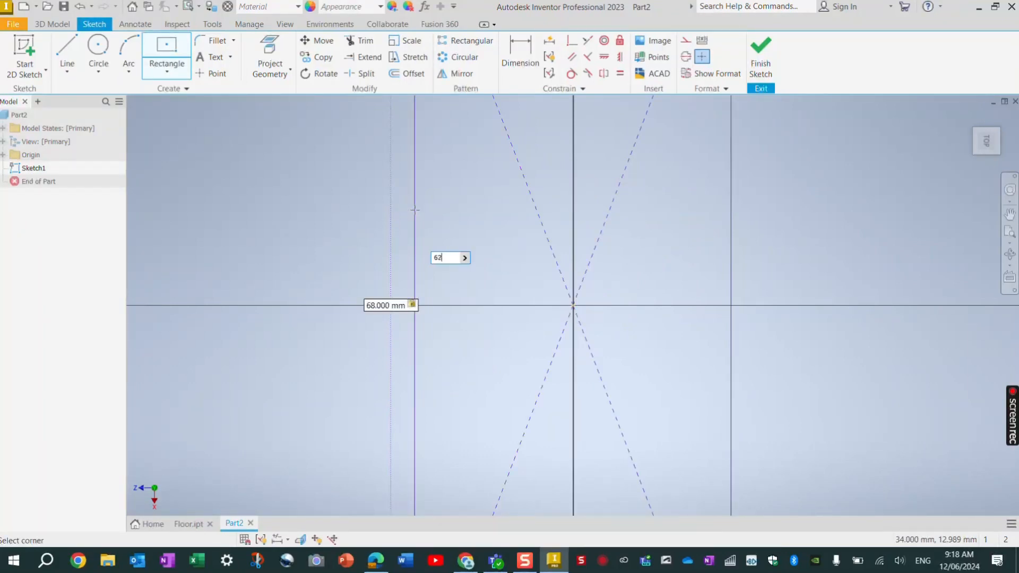
text(2)
key(Return)
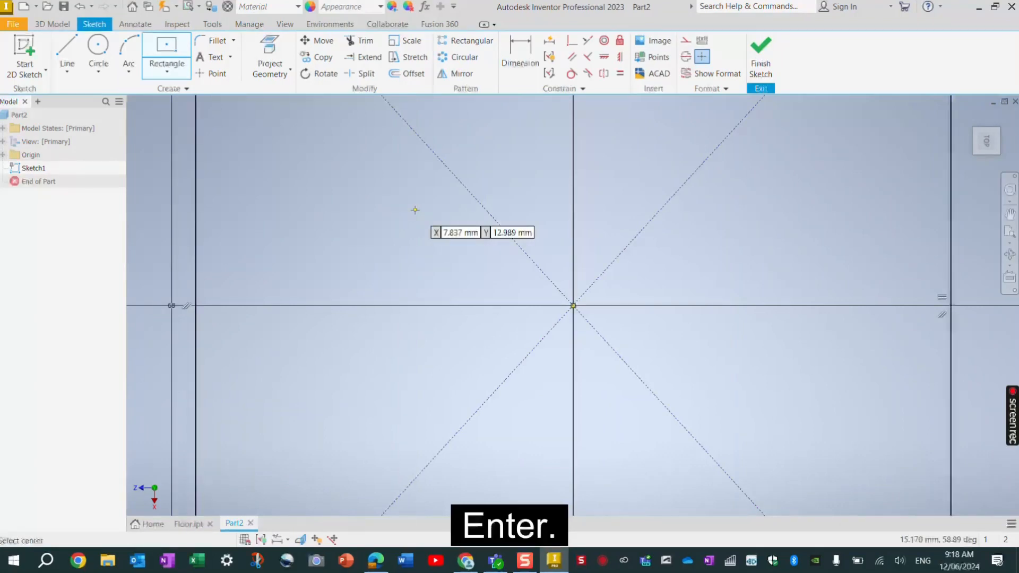
scroll(415, 210, down, 6)
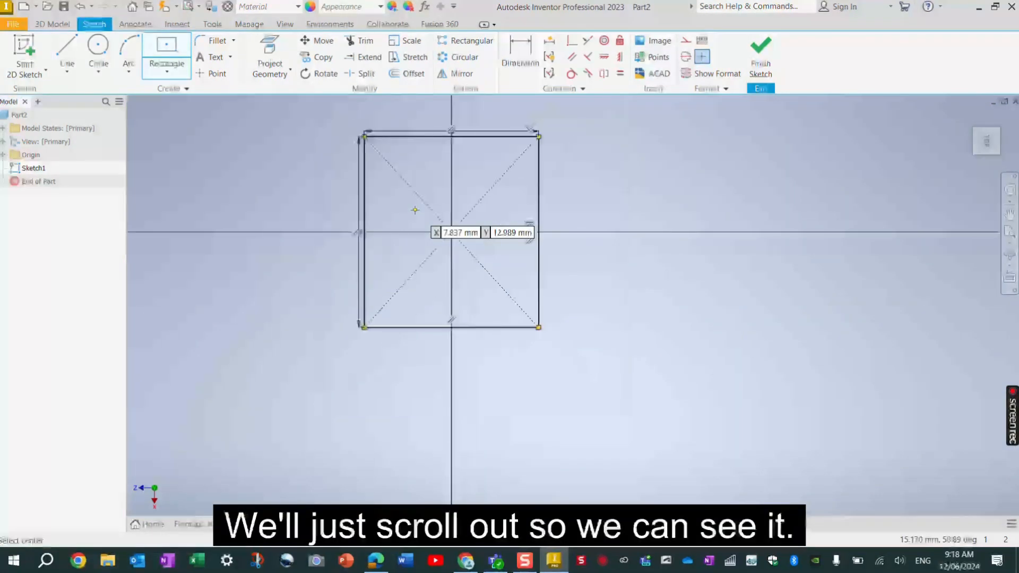
mouse_move(415, 210)
middle_down()
mouse_move(536, 271)
mouse_move(492, 261)
middle_up()
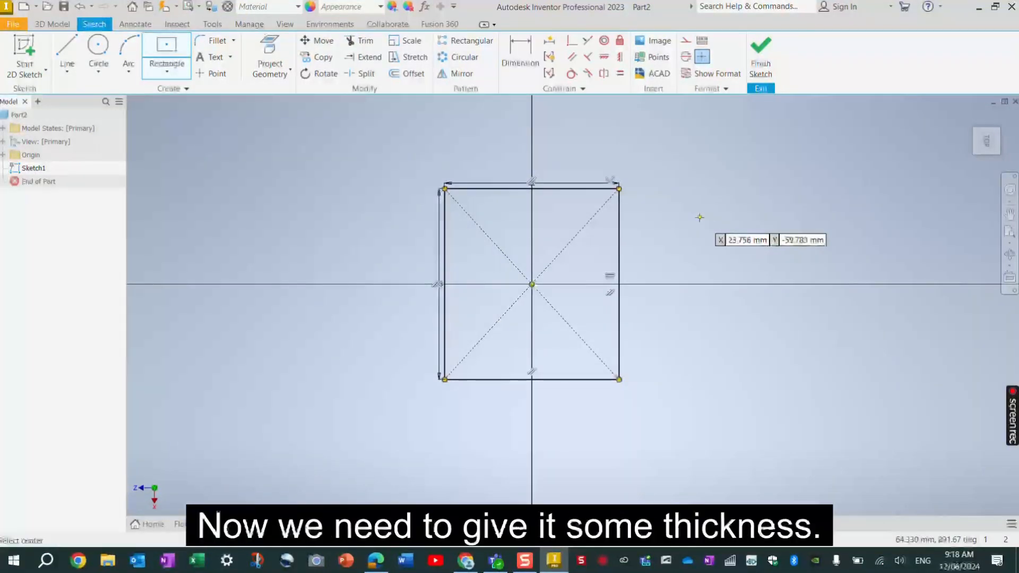
Finish the rectangle sketch and extrude the profile 19 mm
click(759, 62)
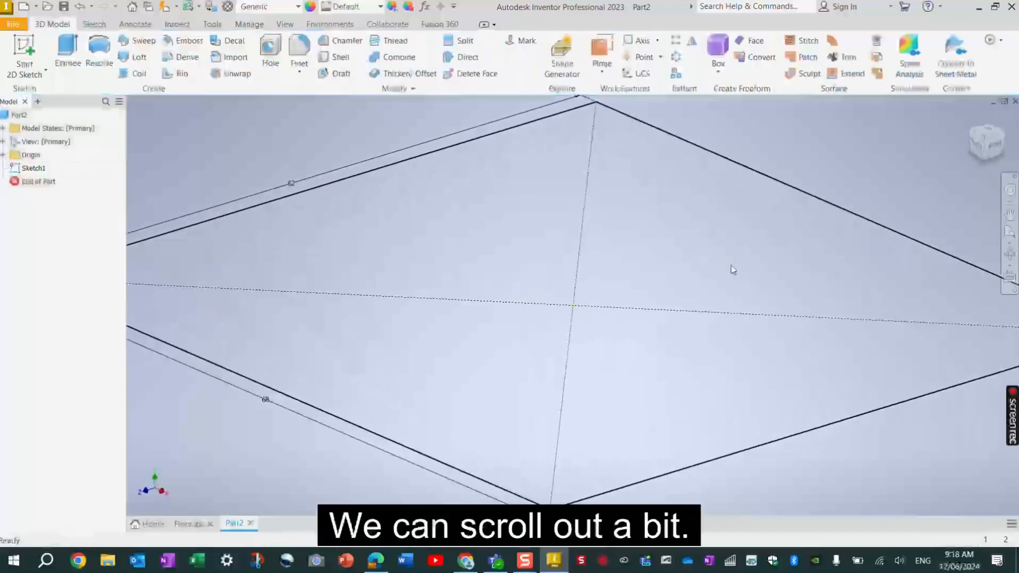
scroll(731, 268, down, 3)
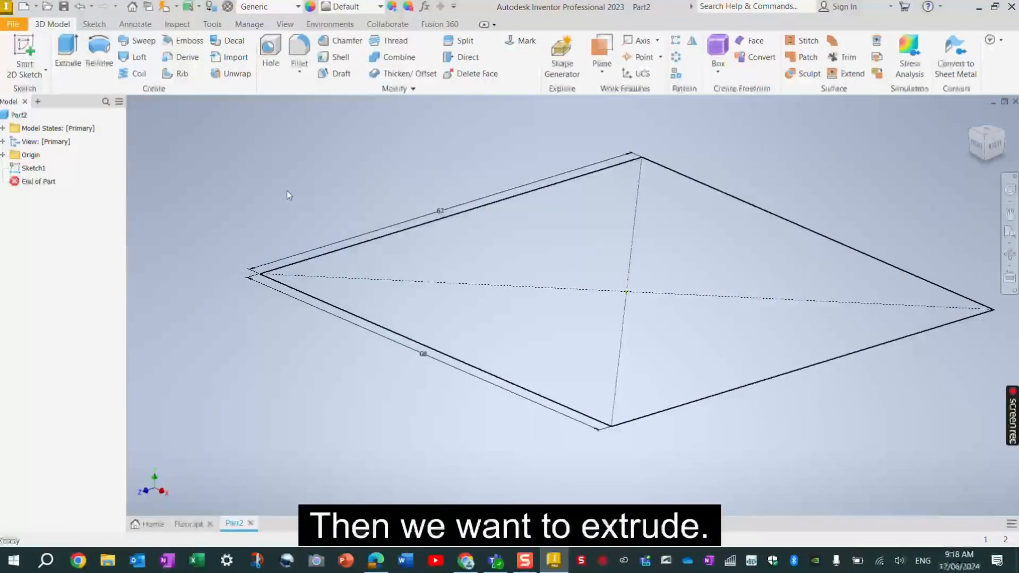
click(65, 52)
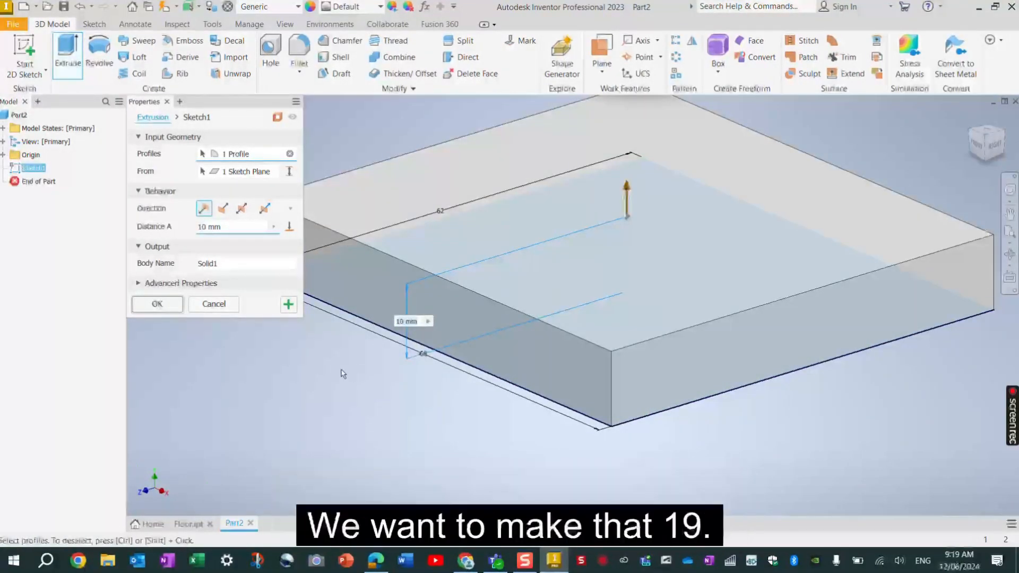
text(19)
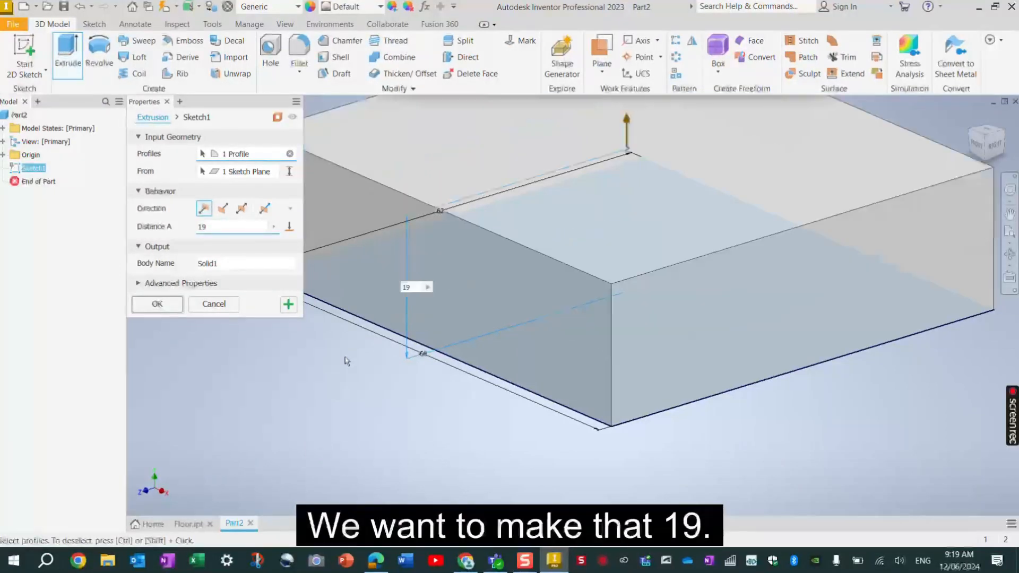
click(155, 303)
scroll(303, 354, down, 2)
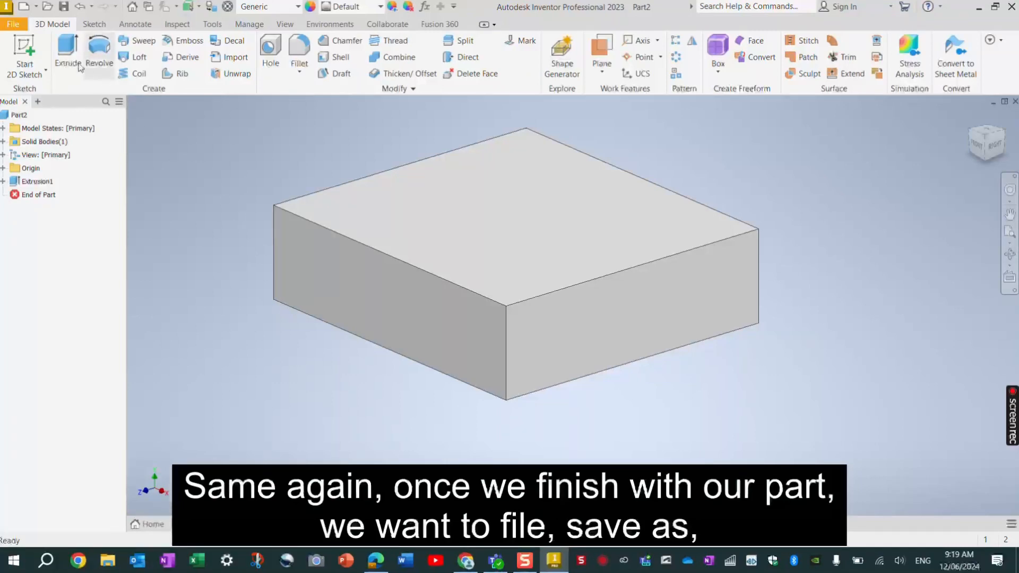
Start saving the part under a new name, with the JEEP PARTS folder in OneDrive as the location
click(18, 25)
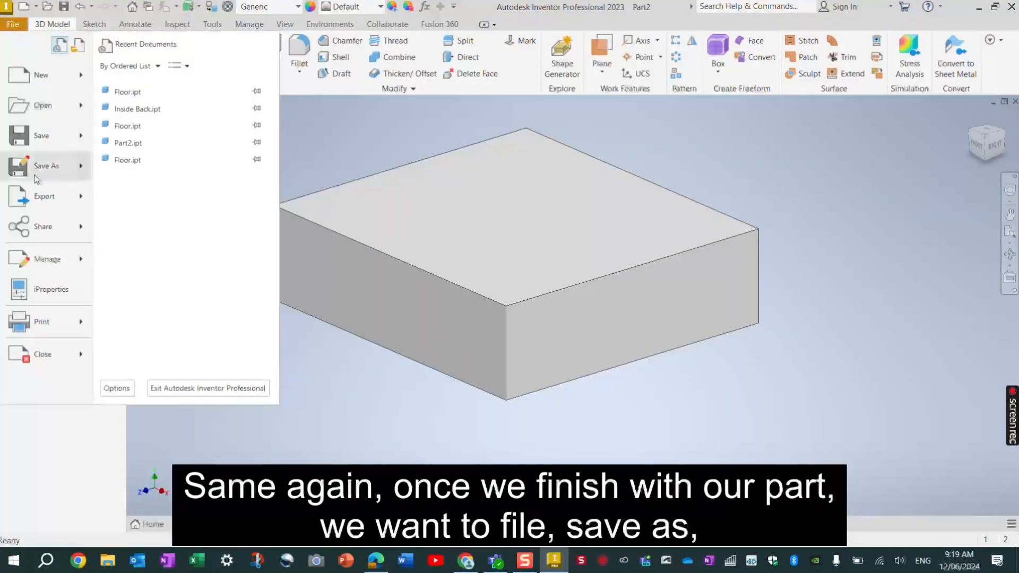
mouse_move(46, 166)
click(158, 97)
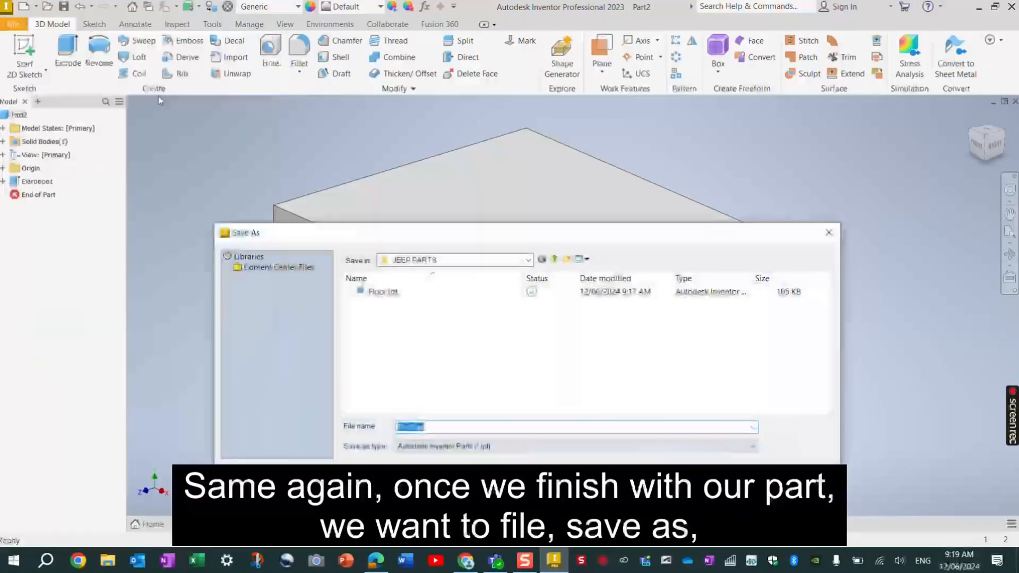
click(529, 261)
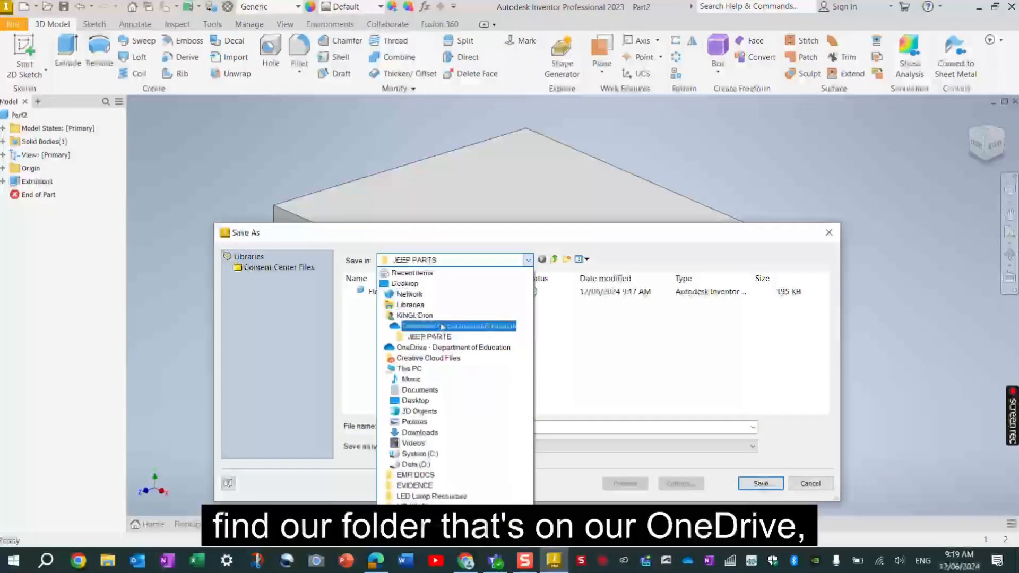
click(429, 336)
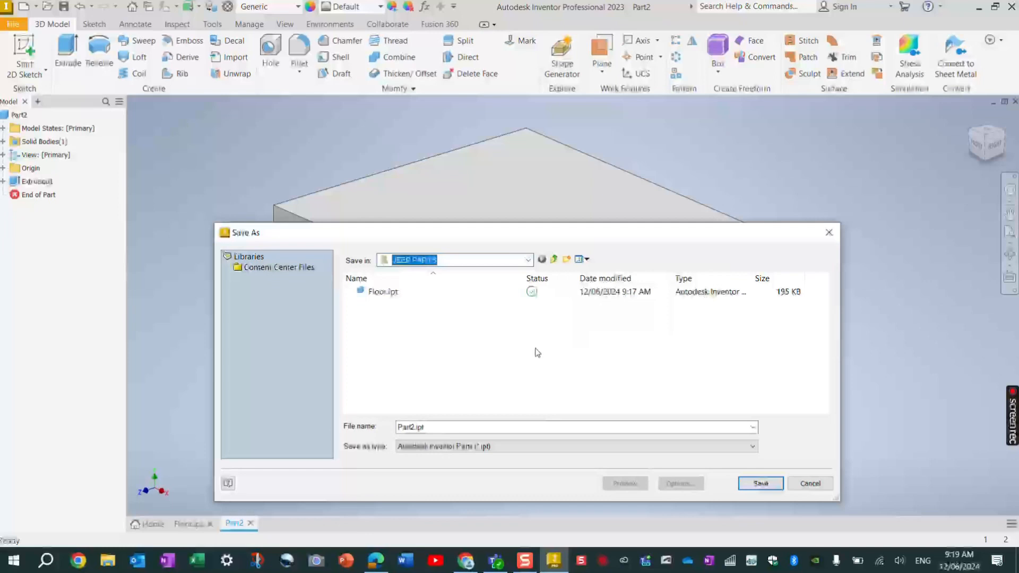
Name the part file Inside Back.ipt and save it
click(414, 425)
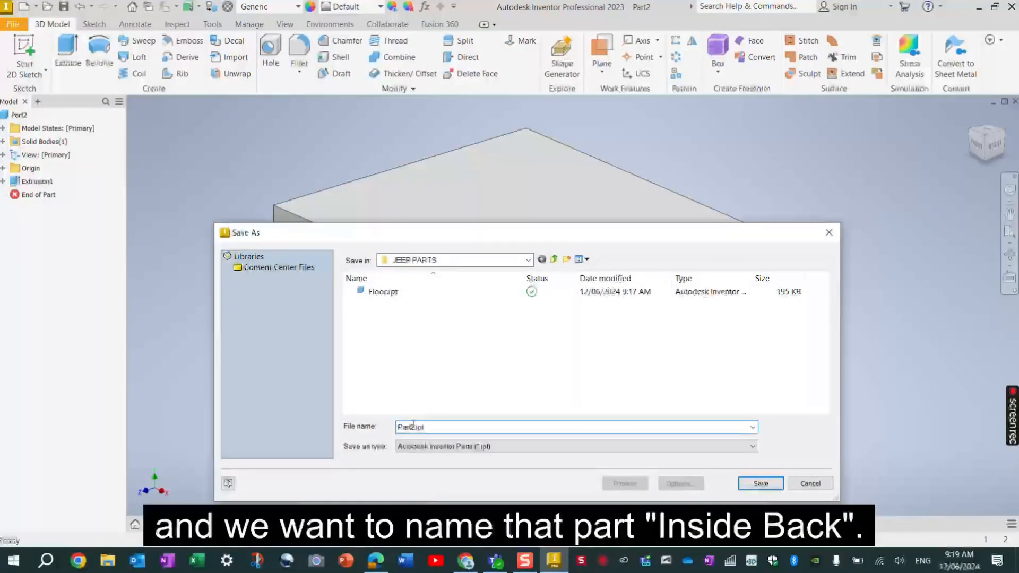
drag(409, 427, 397, 429)
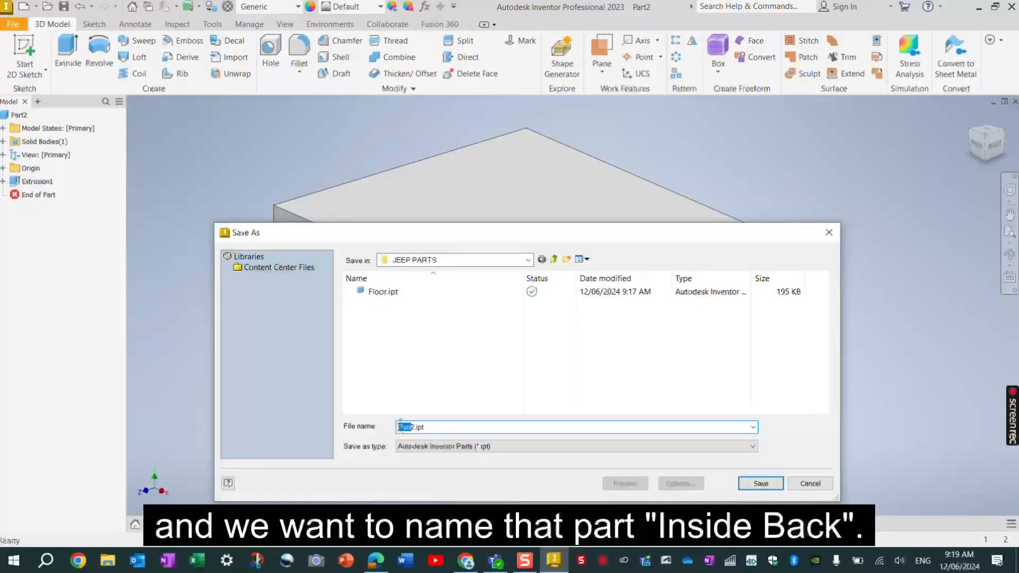
text(Inside Bac)
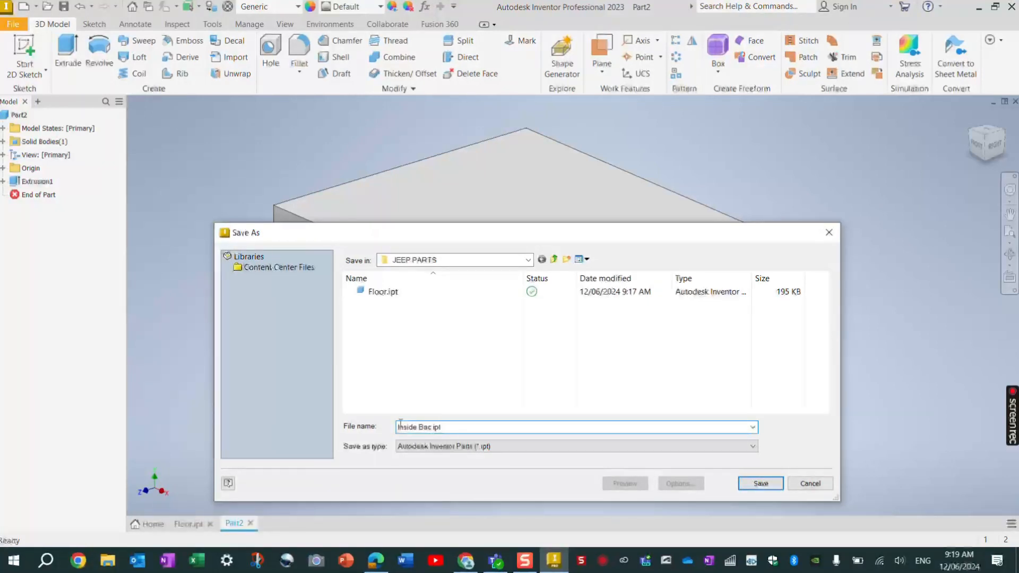
text(k)
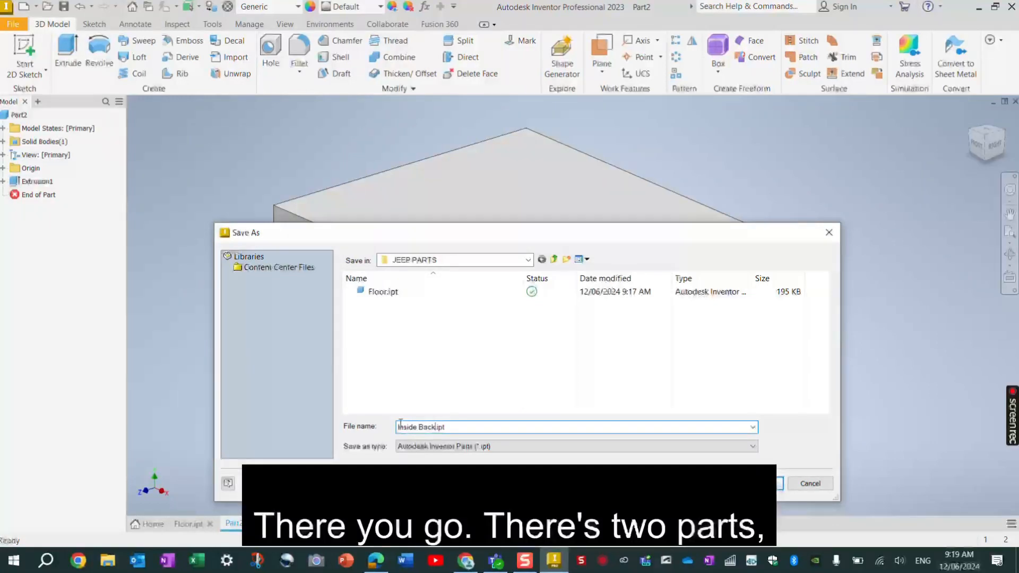
key(Return)
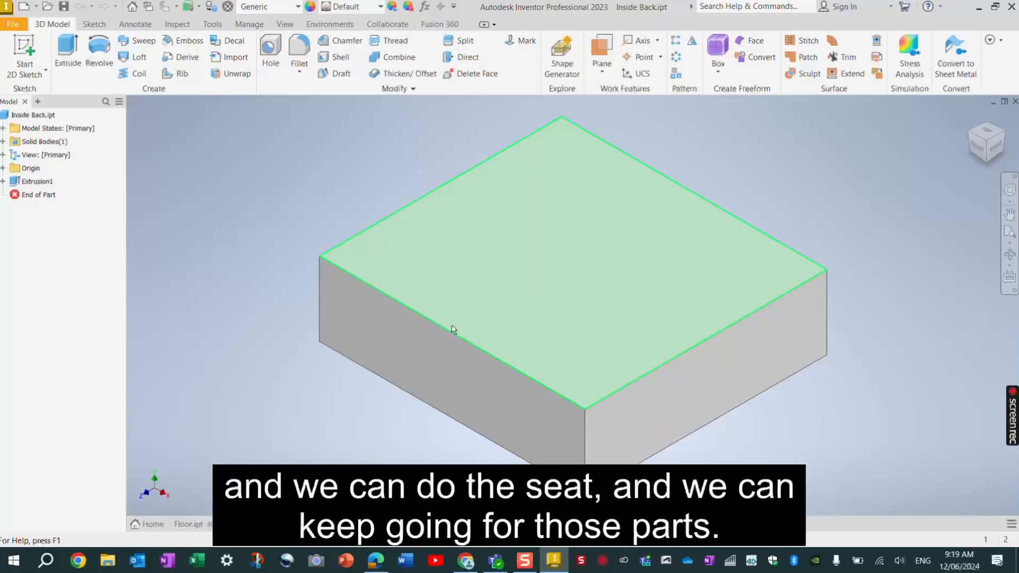
Switch to File Explorer, check the saved part files in OneDrive's JEEP PARTS folder, and close the window
mouse_move(468, 345)
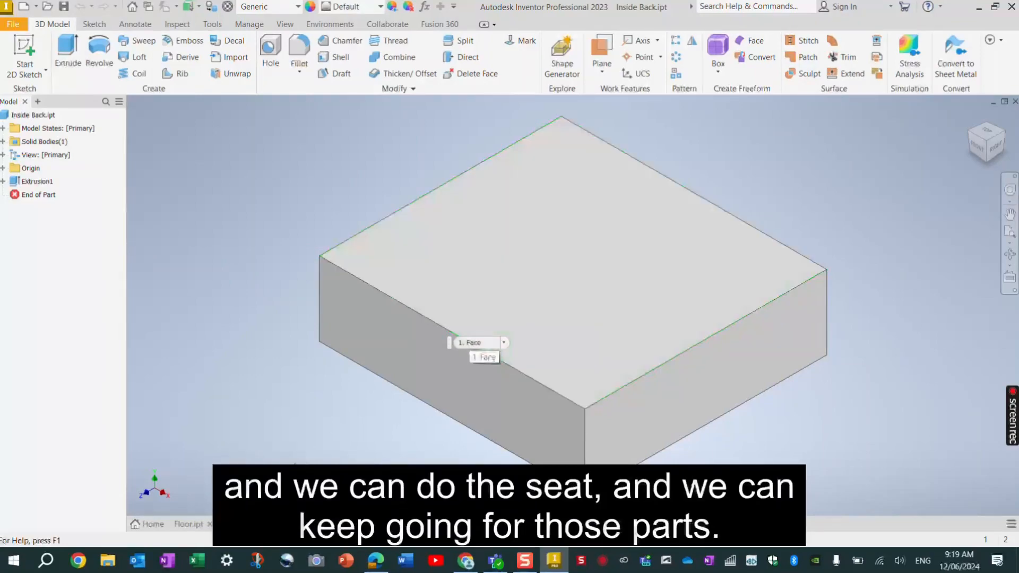
click(108, 562)
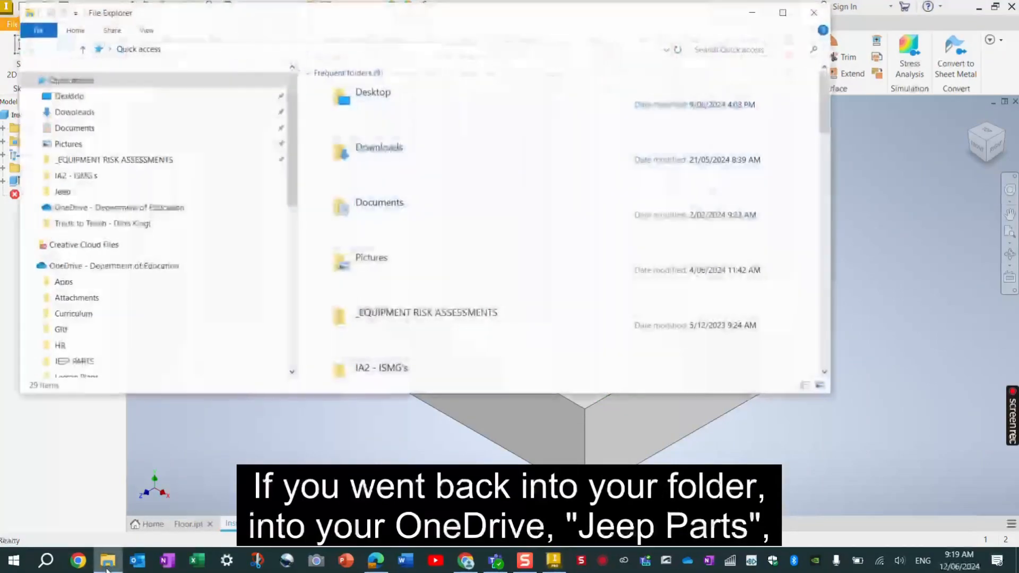
click(117, 208)
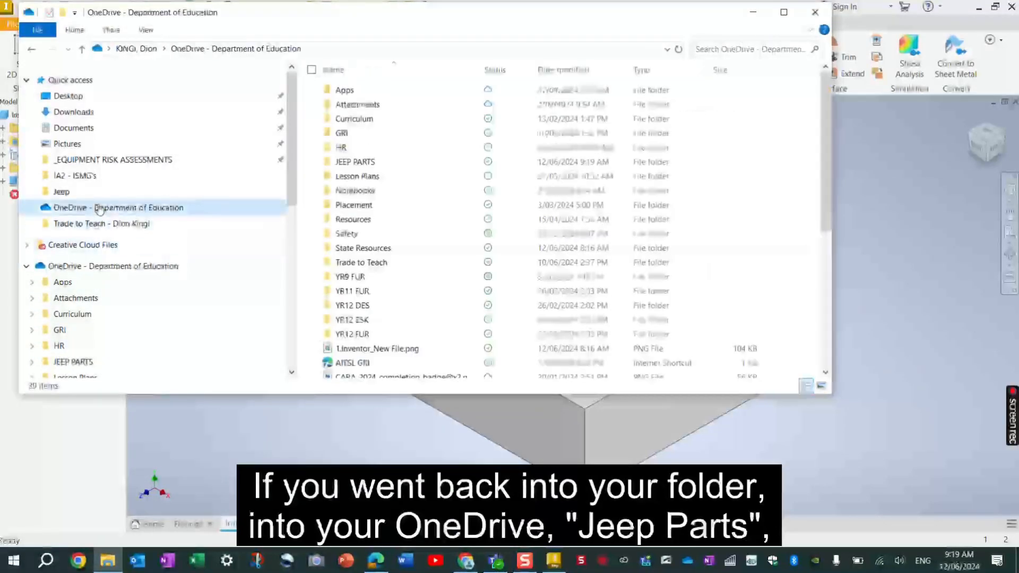
double_click(350, 162)
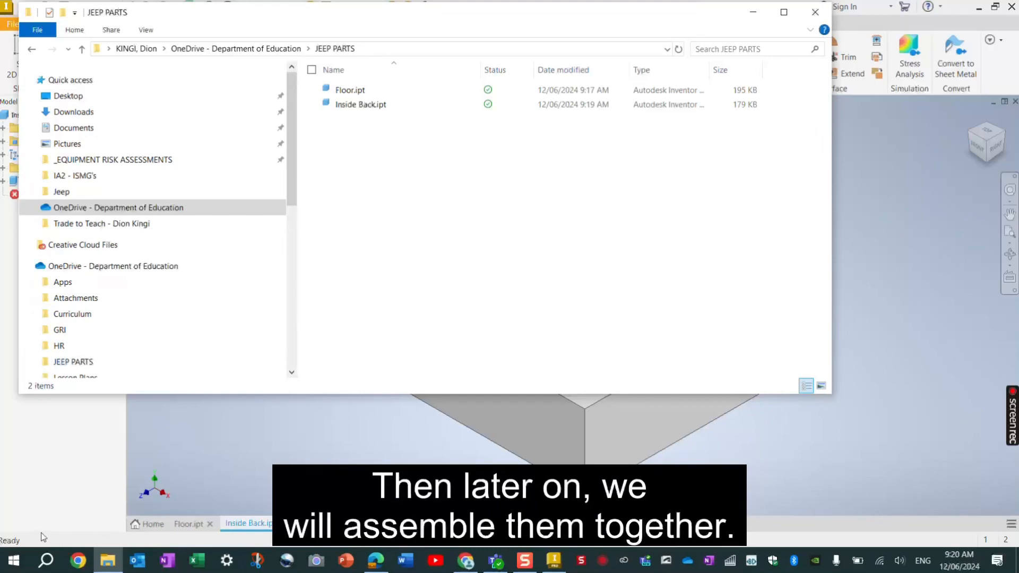
click(815, 12)
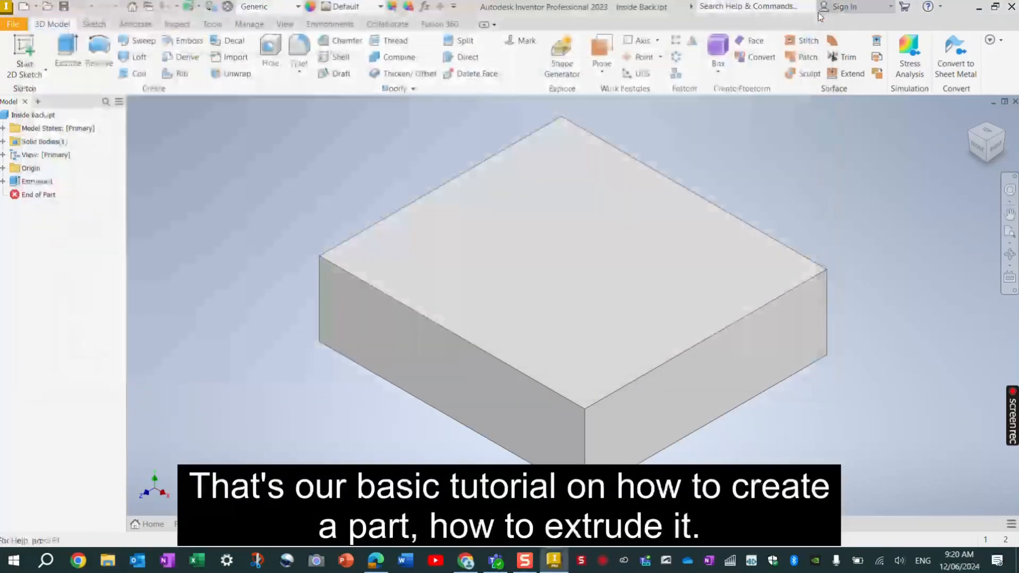